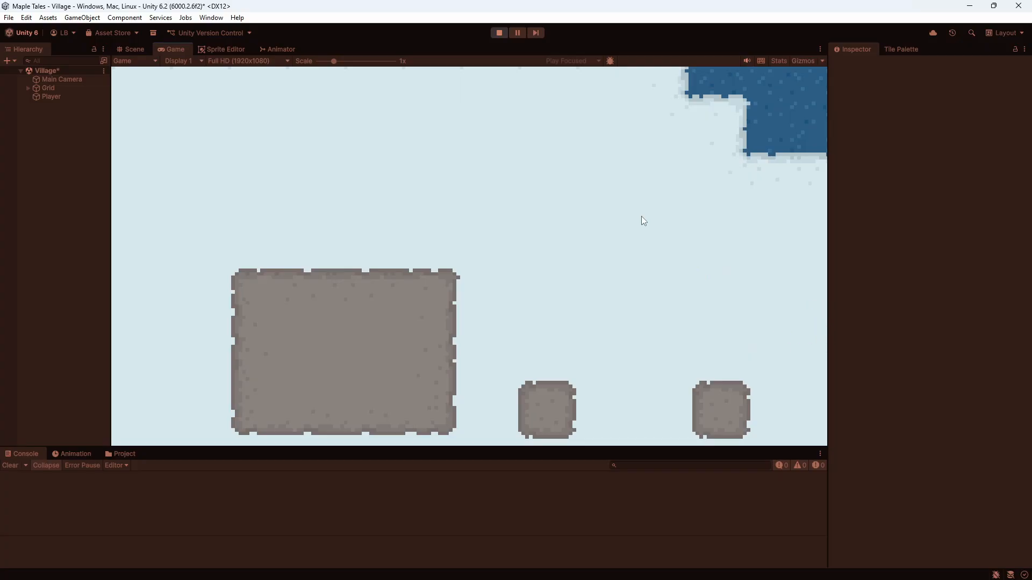
Step: Walk the player around in the running game to check the fixed camera's framing, and stop the game
key("a")
key("w")
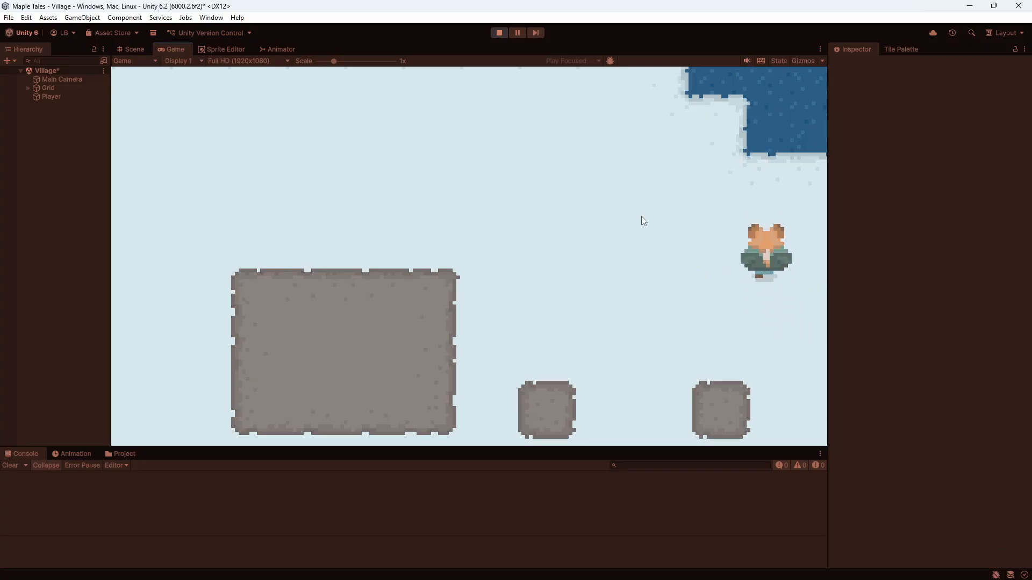
key("d")
key("a")
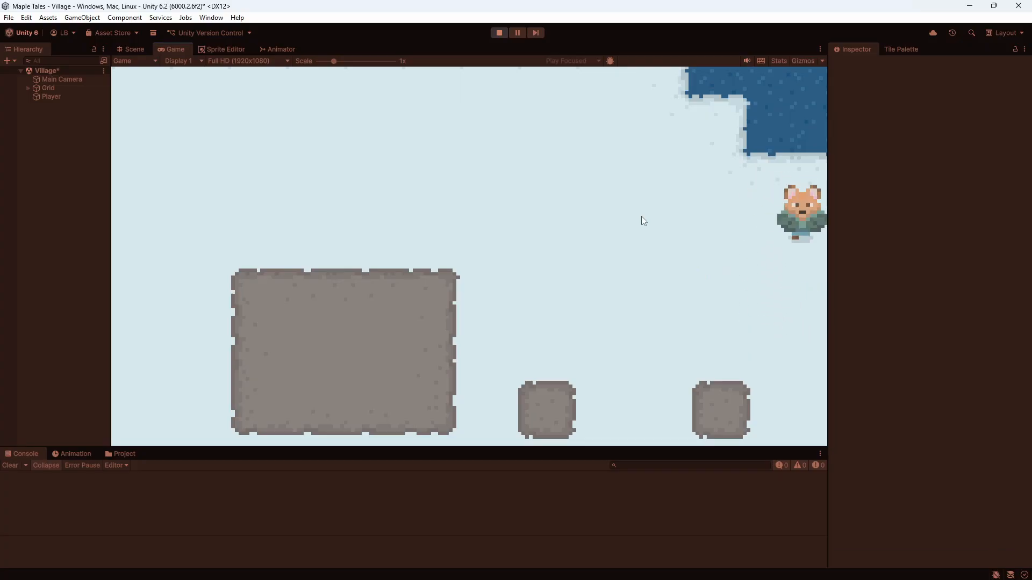
key("ctrl+p")
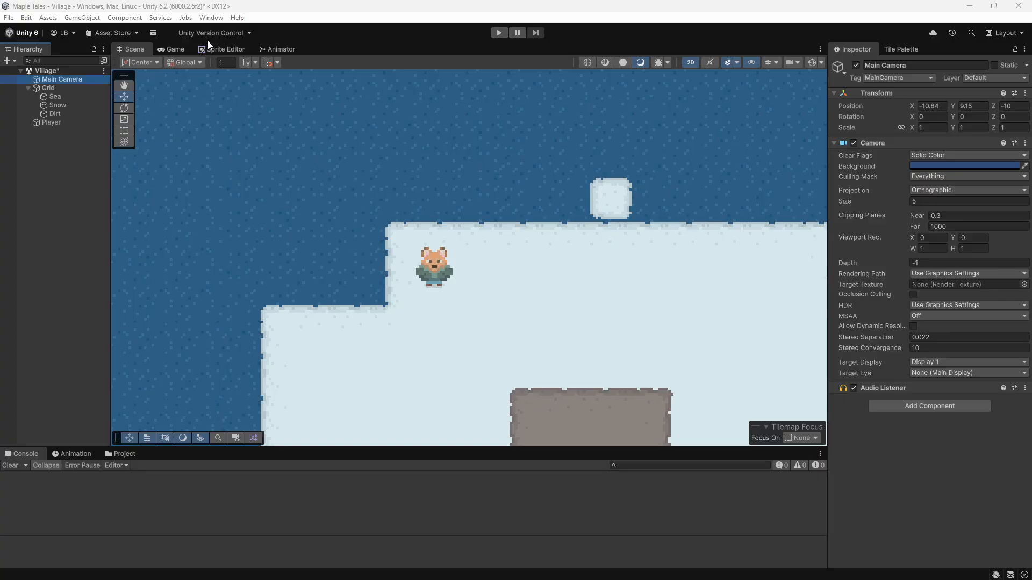
Step: Install the Cinemachine package from the Unity Registry and close the Package Manager
left_click(211, 17)
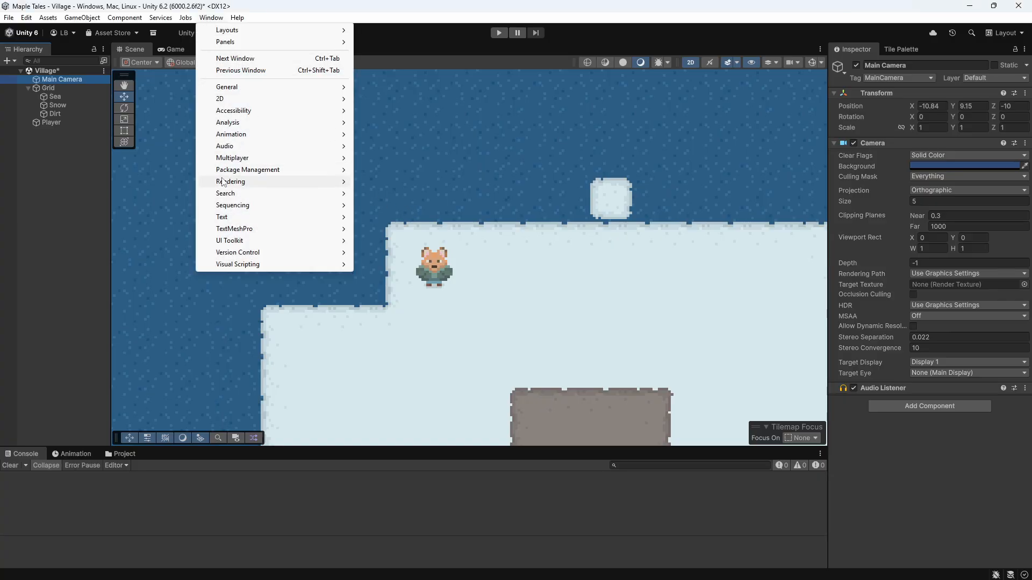
mouse_move(226, 170)
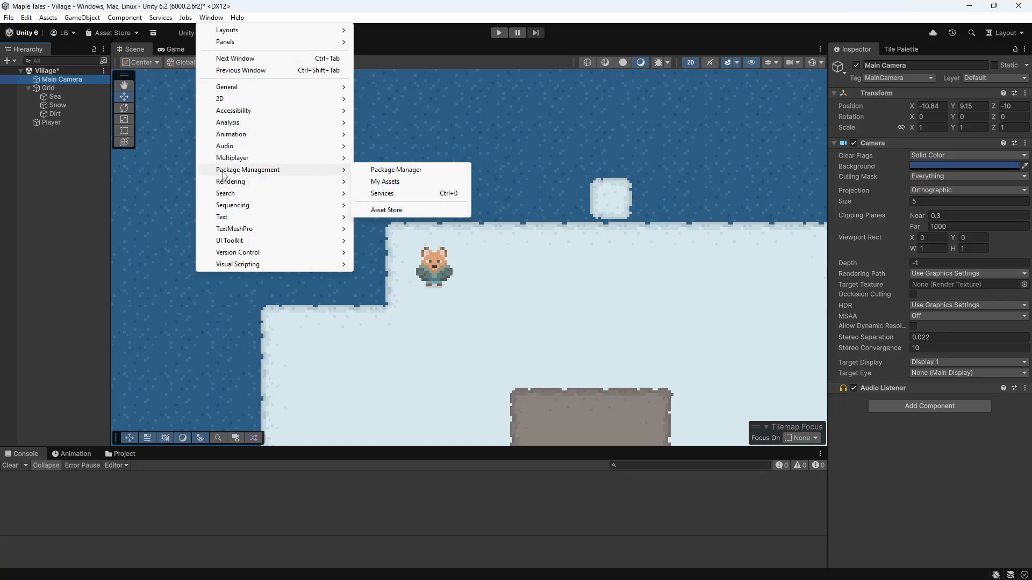
left_click(401, 171)
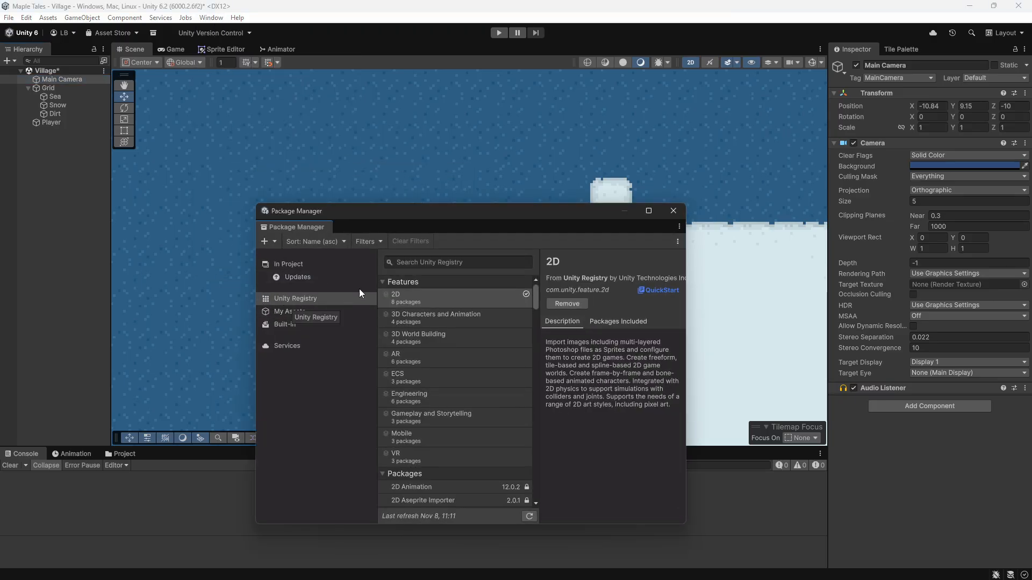
left_click(423, 262)
type("cine")
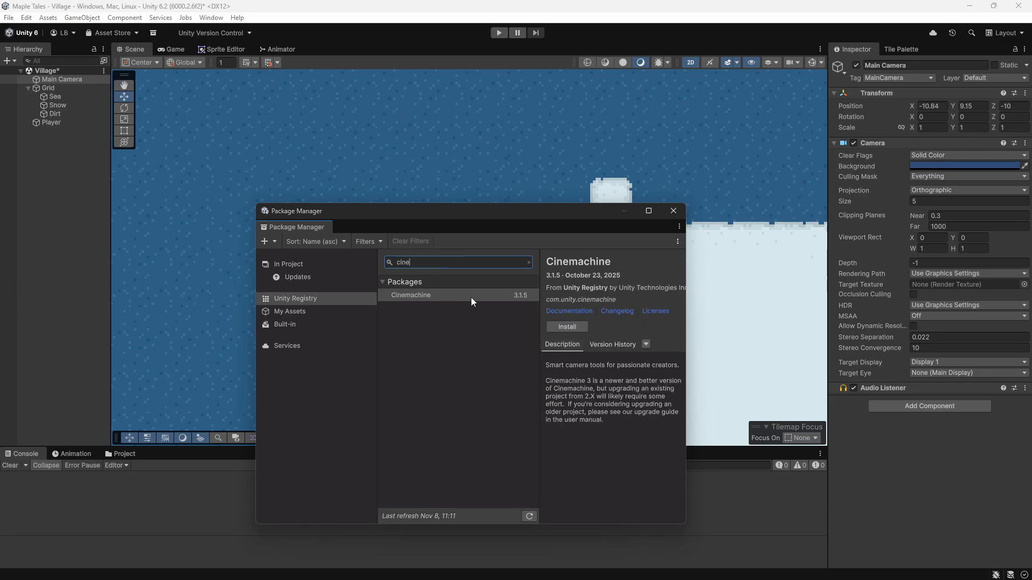
left_click(411, 296)
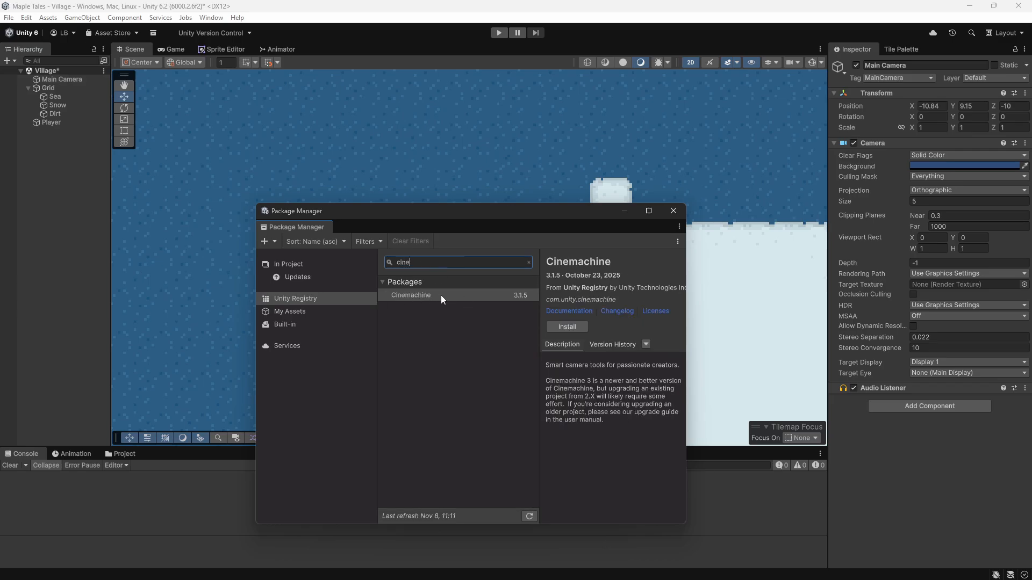
left_click(574, 328)
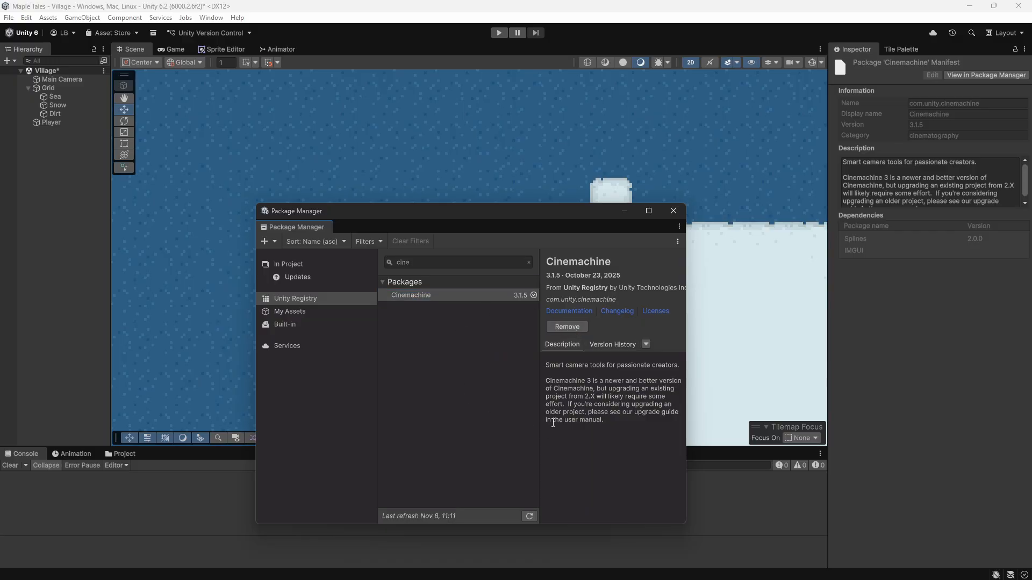
left_click(673, 211)
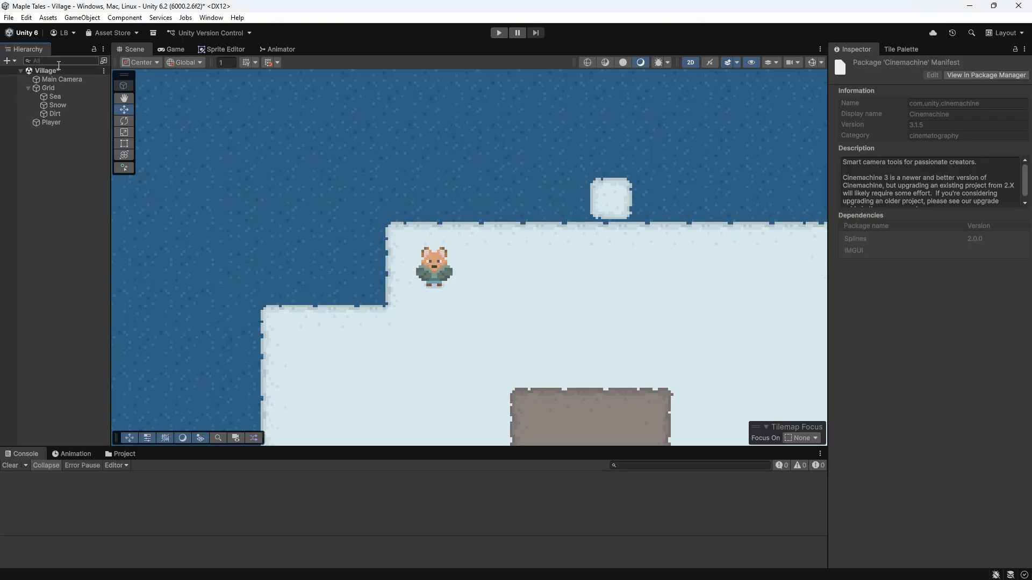
Step: Add a Cinemachine Camera to the Village scene
right_click(59, 170)
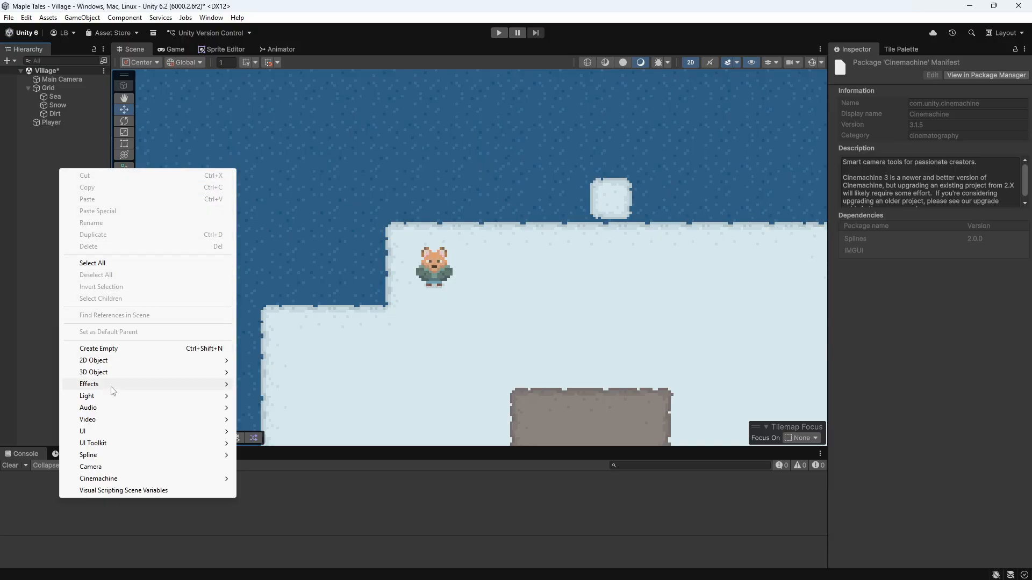
mouse_move(132, 480)
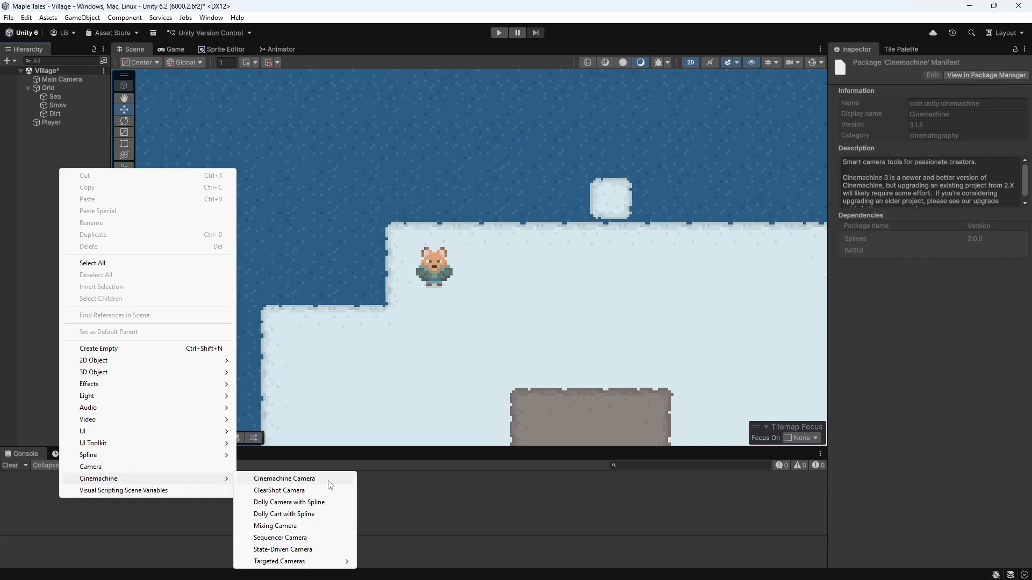
left_click(301, 479)
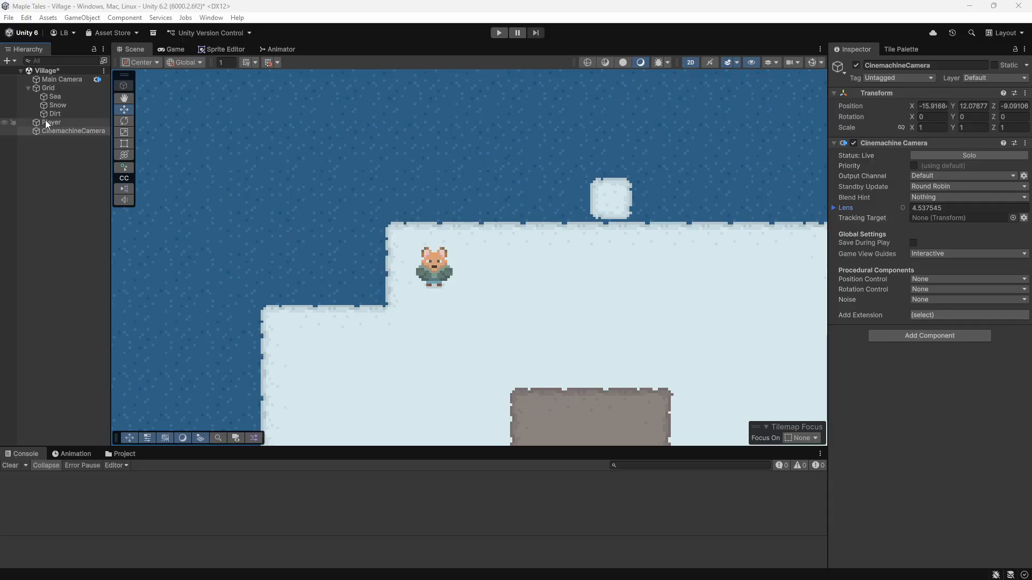
Step: Assign Player as the Cinemachine camera's Tracking Target and set its Position Control to Follow
left_click_drag(52, 124, 962, 215)
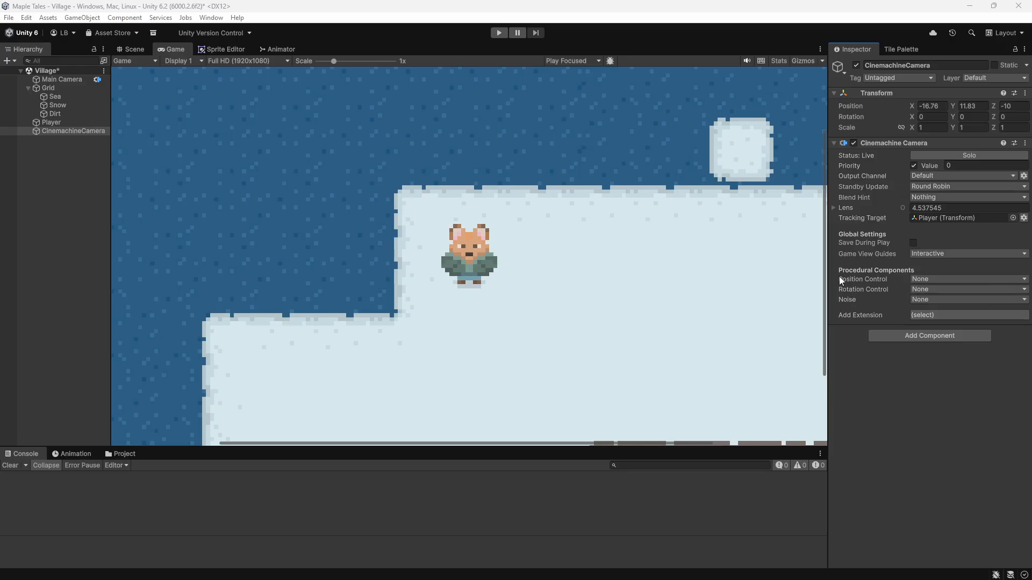
left_click(954, 279)
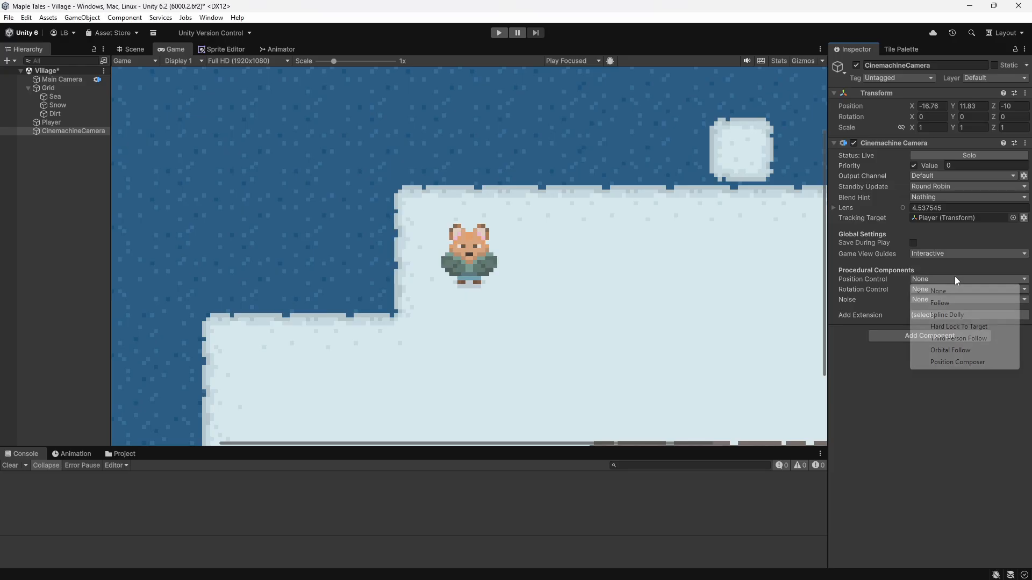
left_click(937, 304)
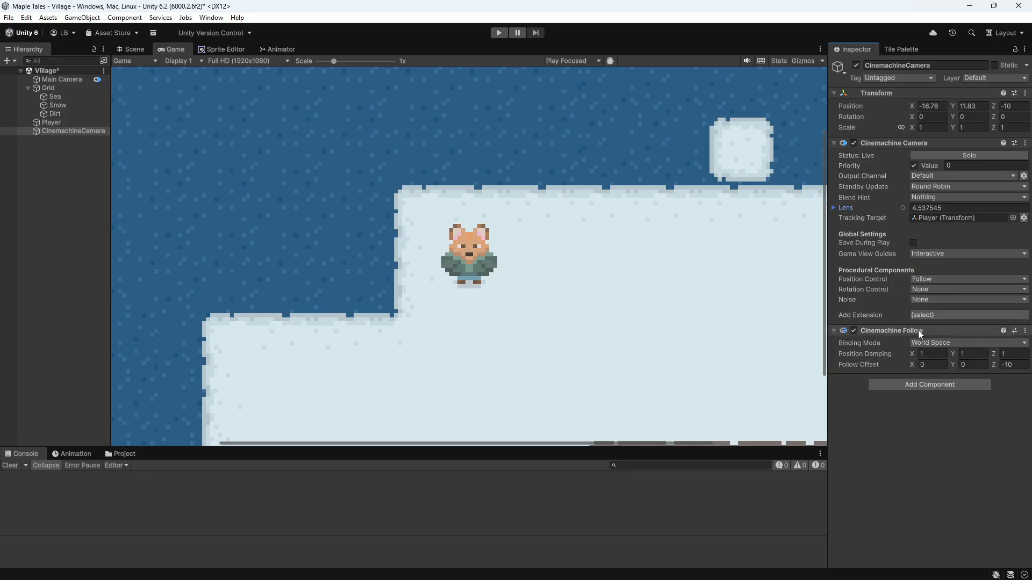
Step: Run the game, walk the player in all directions to test how the camera follows, and stop the game
left_click(499, 32)
key("d")
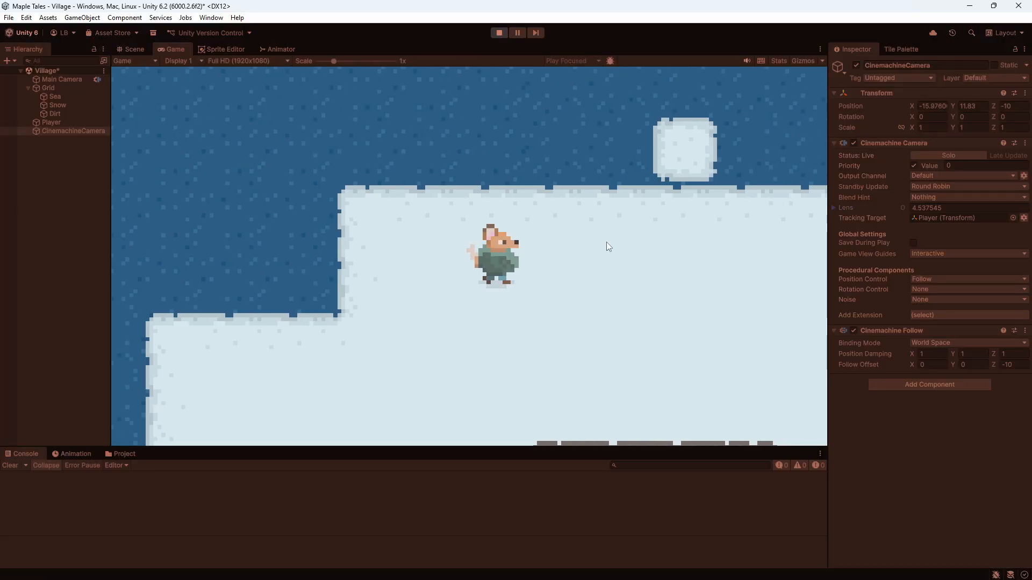
key("s")
key("w")
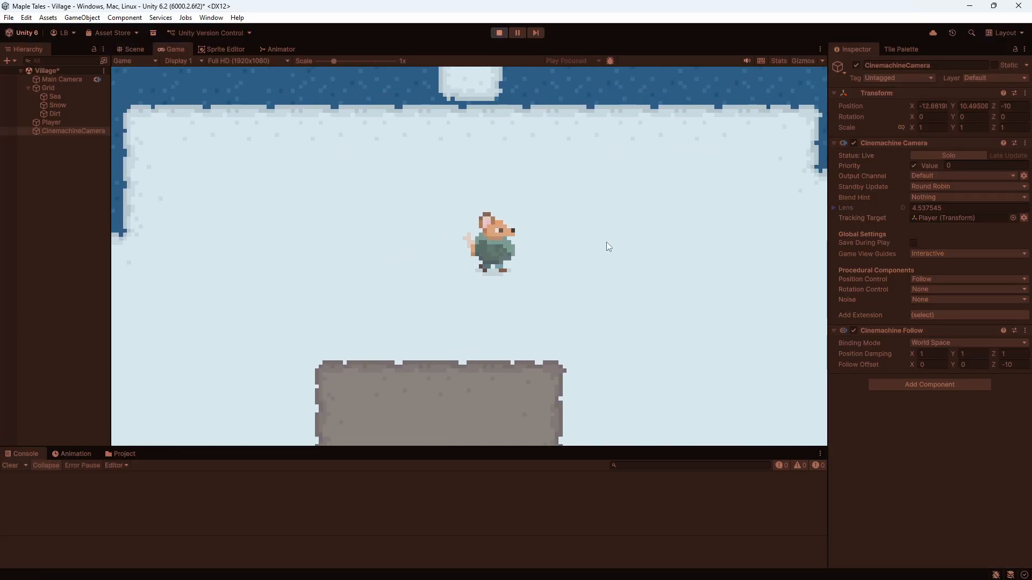
key("s")
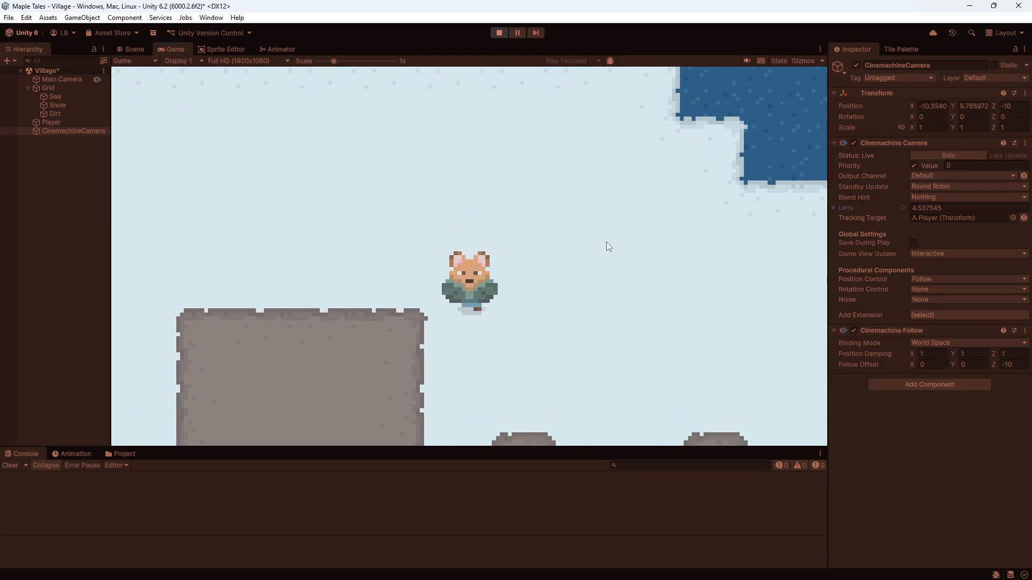
key("d")
key("w")
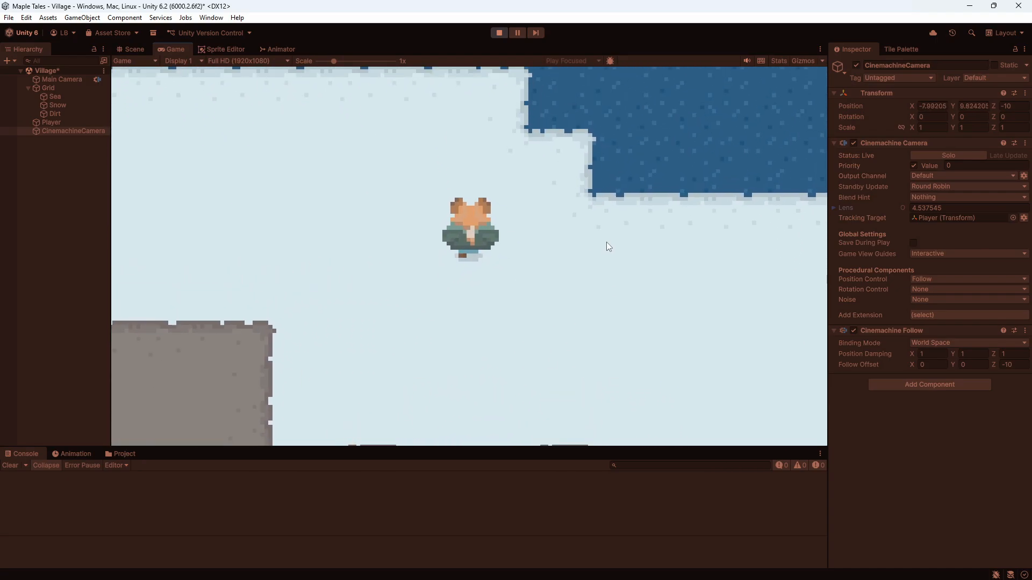
key("a")
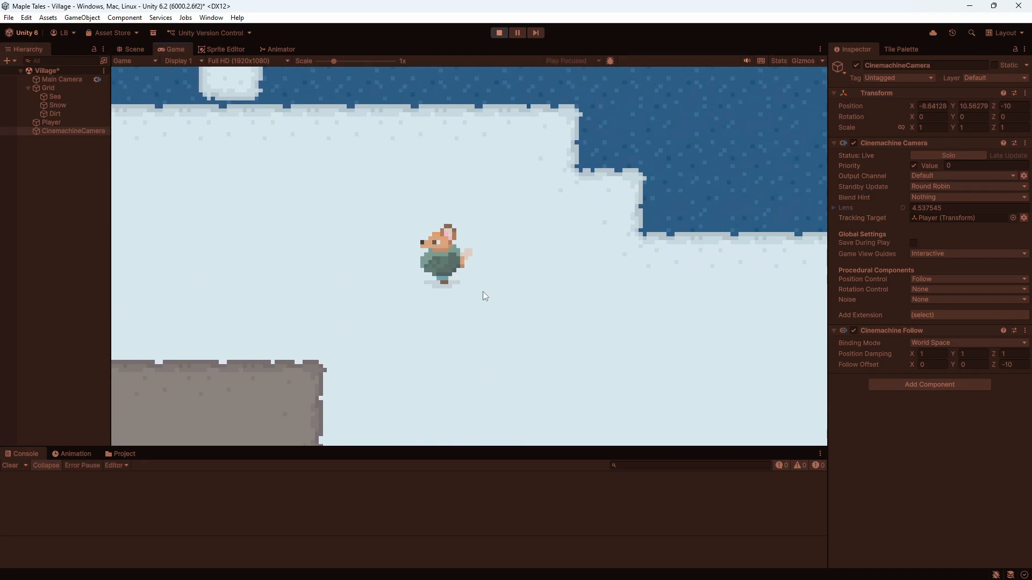
key("s")
key("d")
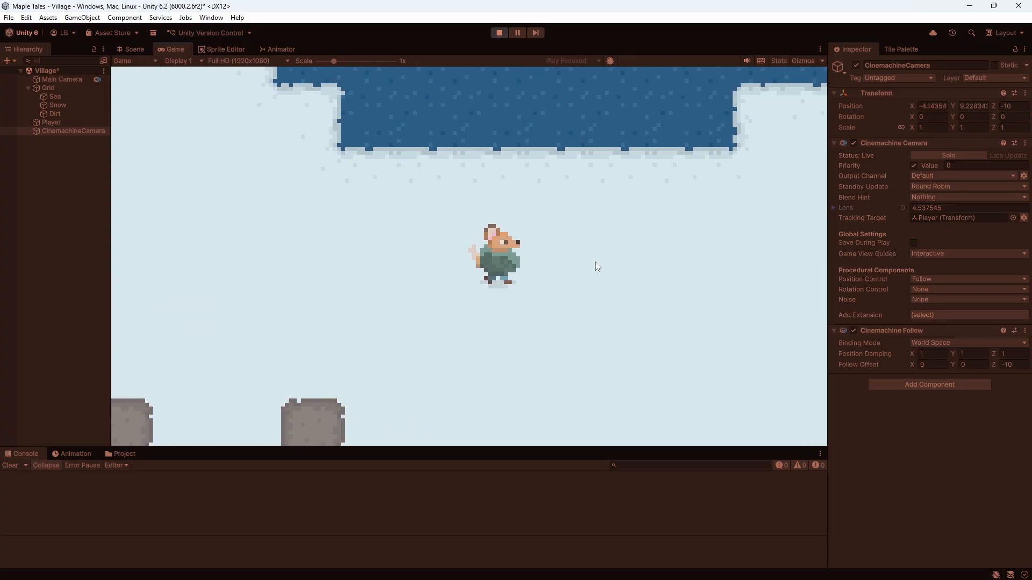
key("a")
key("w")
key("d")
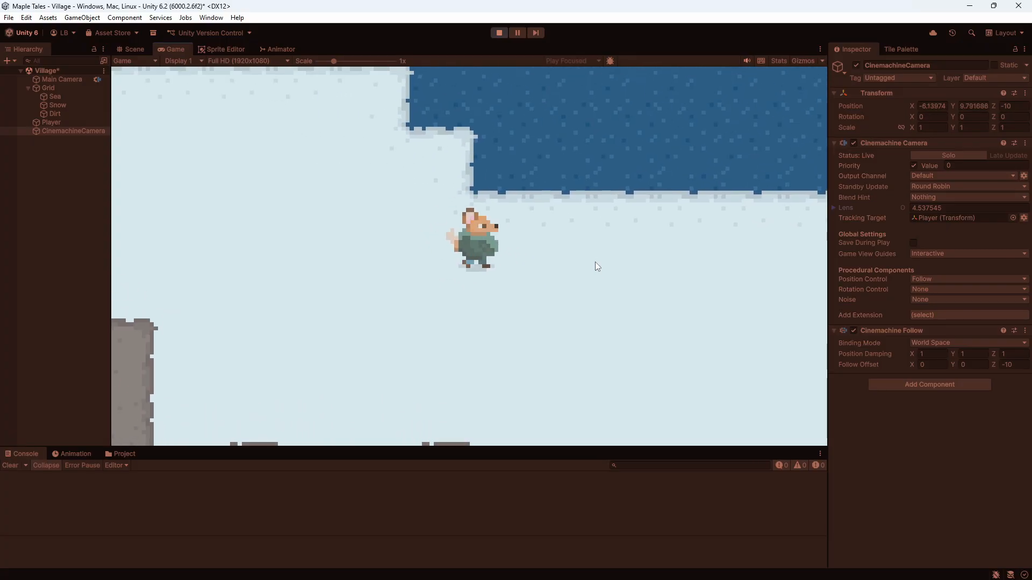
key("a")
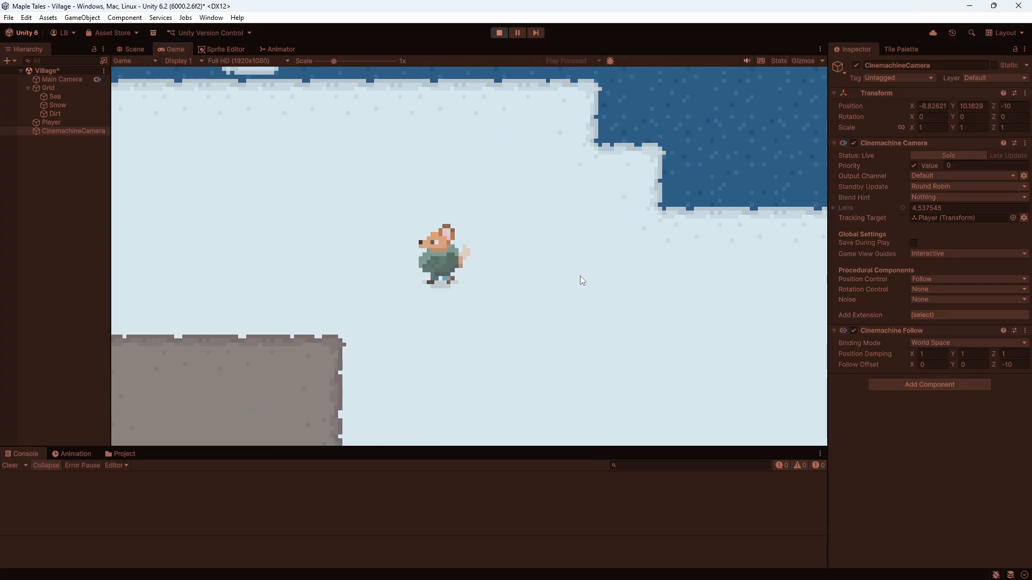
key("w")
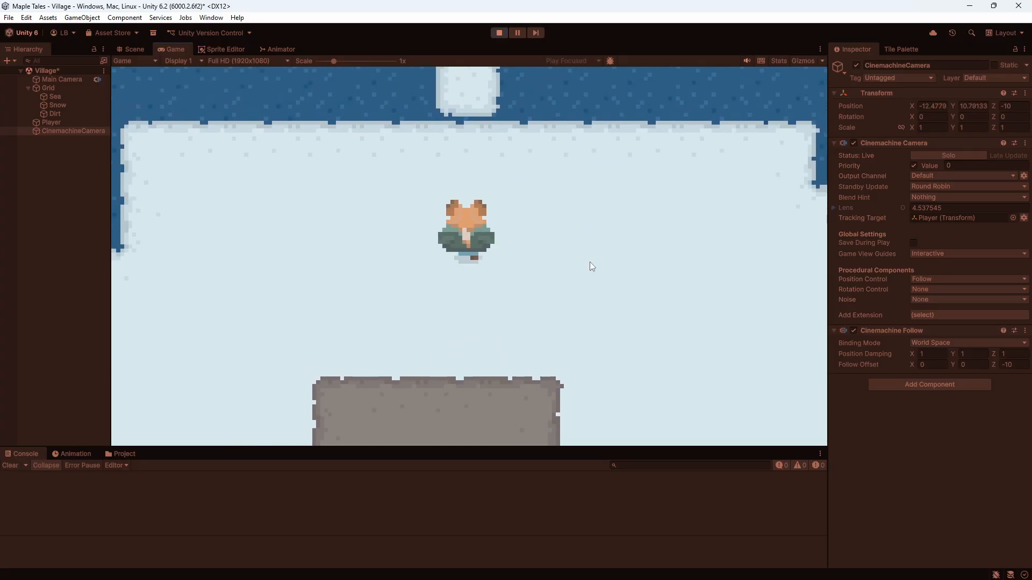
key("a")
key("s")
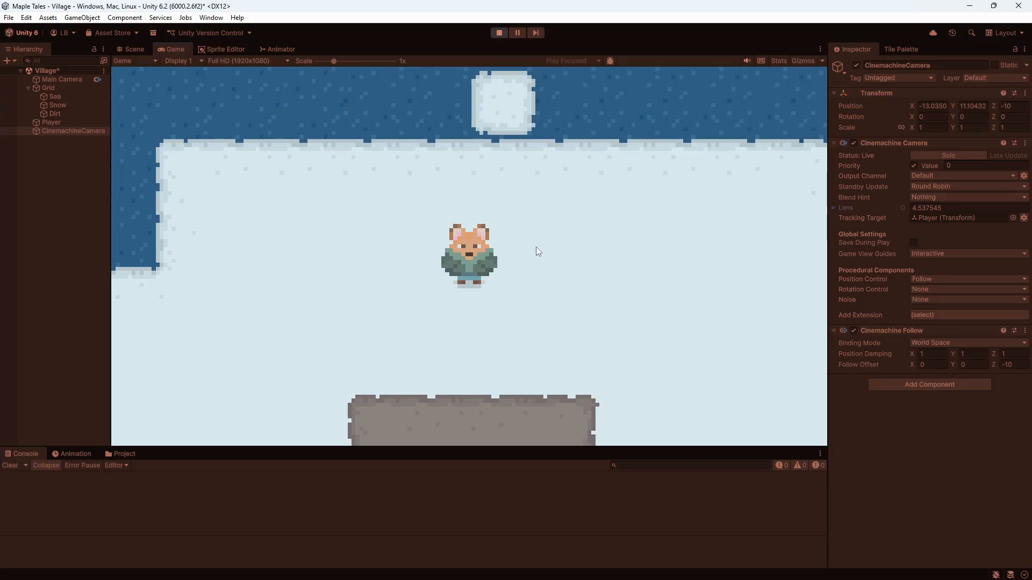
left_click(498, 32)
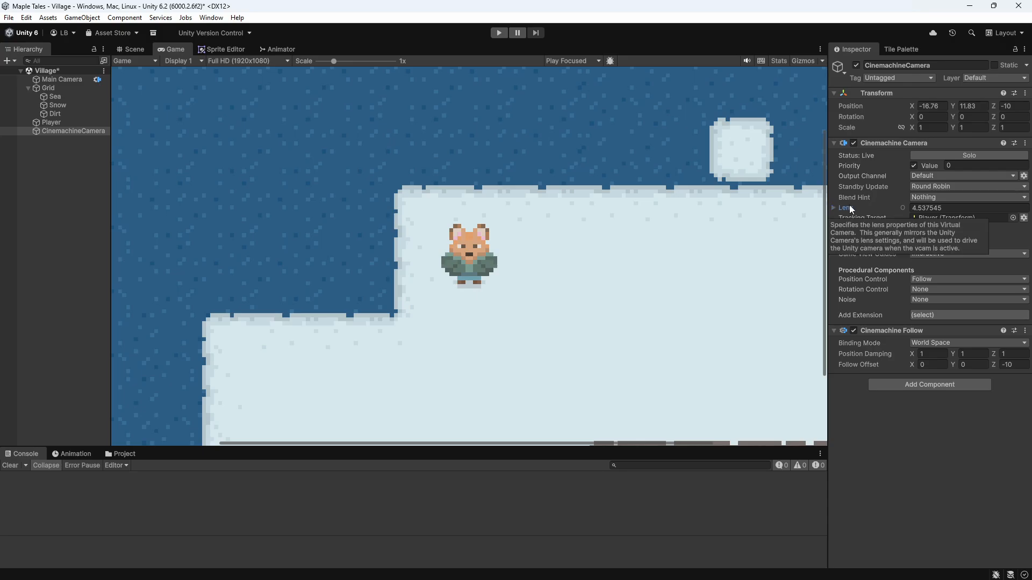
Step: Set the Cinemachine camera's lens Orthographic Size to 5.4
left_click(833, 208)
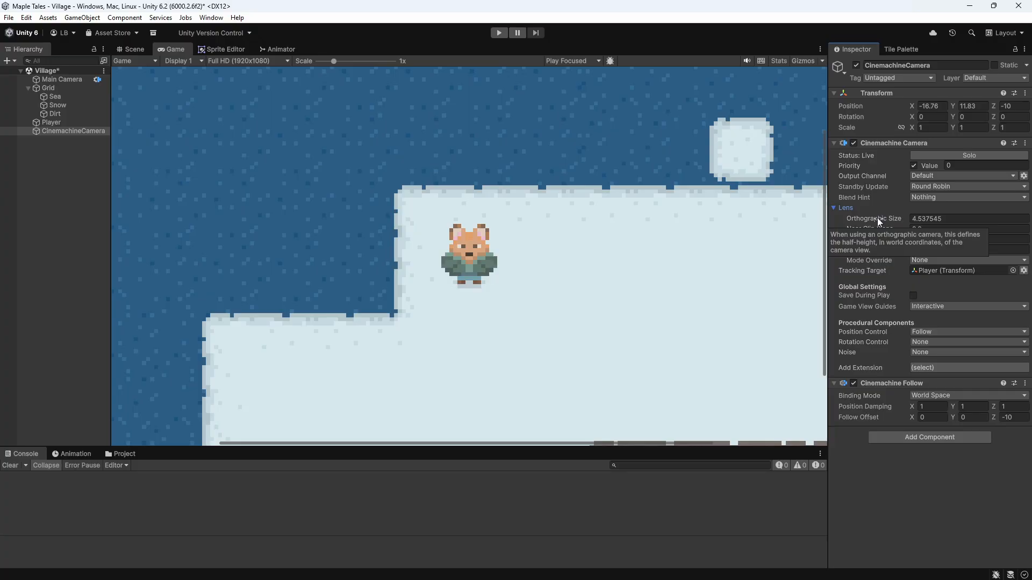
mouse_move(886, 218)
left_mouse_down()
mouse_move(854, 218)
mouse_move(893, 217)
left_mouse_up()
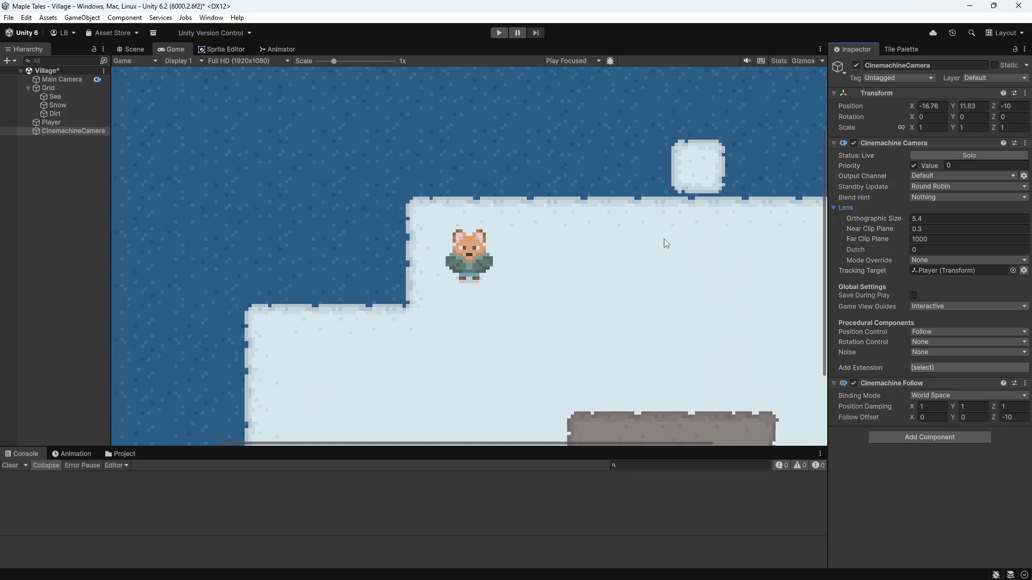
Step: Run the game and walk the player in all directions to check the camera's framing and following at the new lens size
left_click(499, 32)
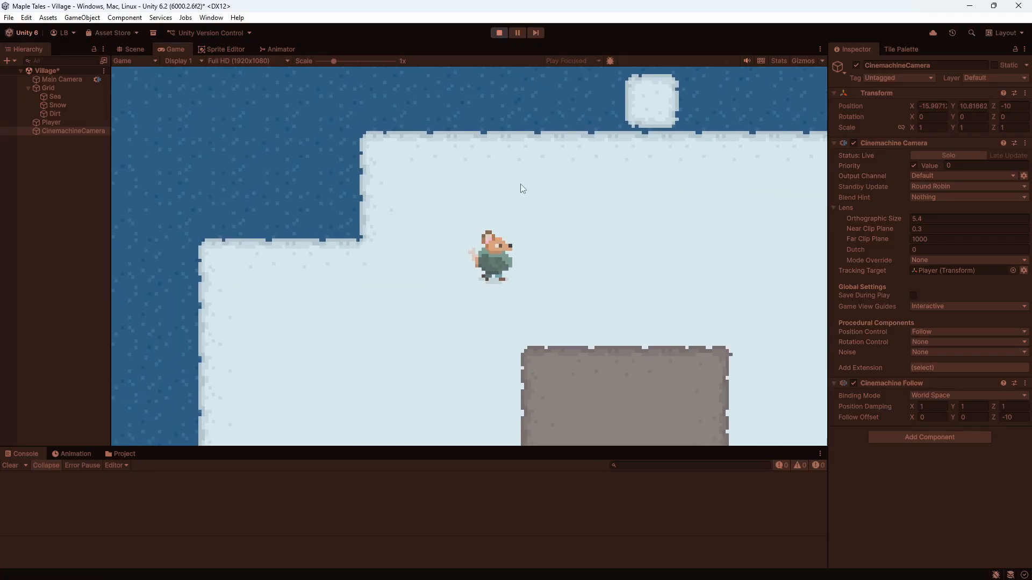
key("s")
key("a")
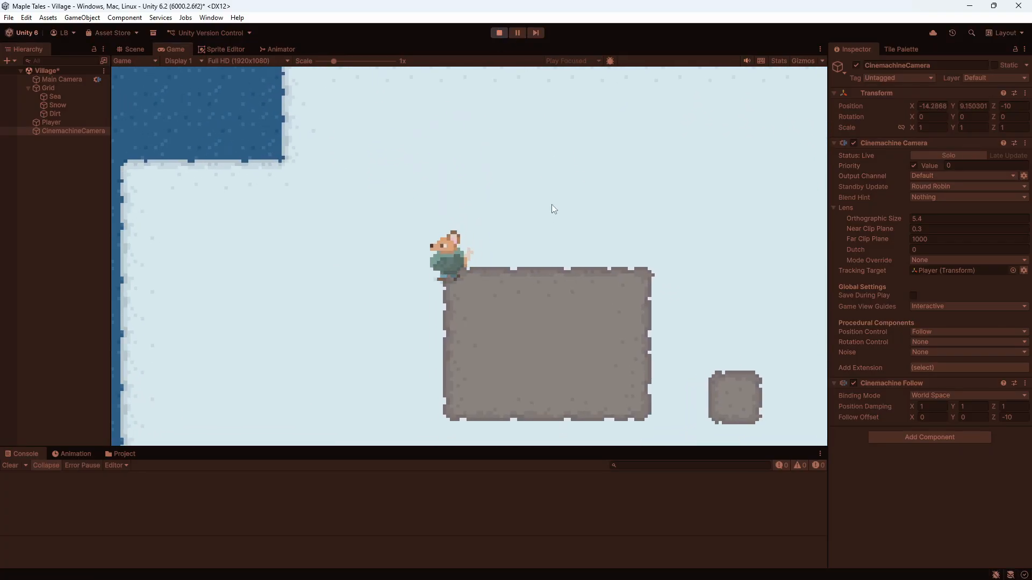
key("w")
key("d")
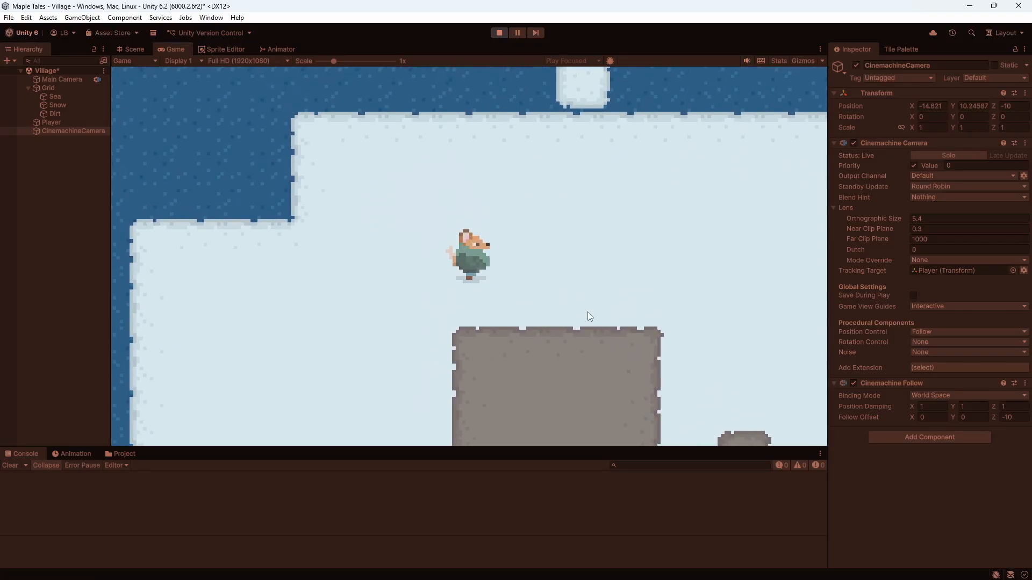
key("a")
key("d")
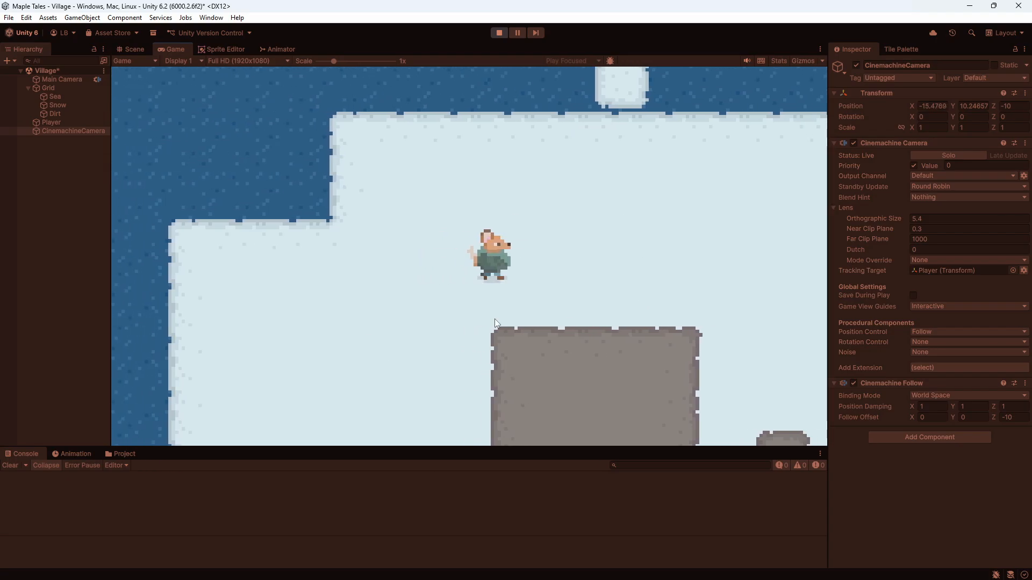
key("w")
key("a")
key("s")
key("d")
key("a")
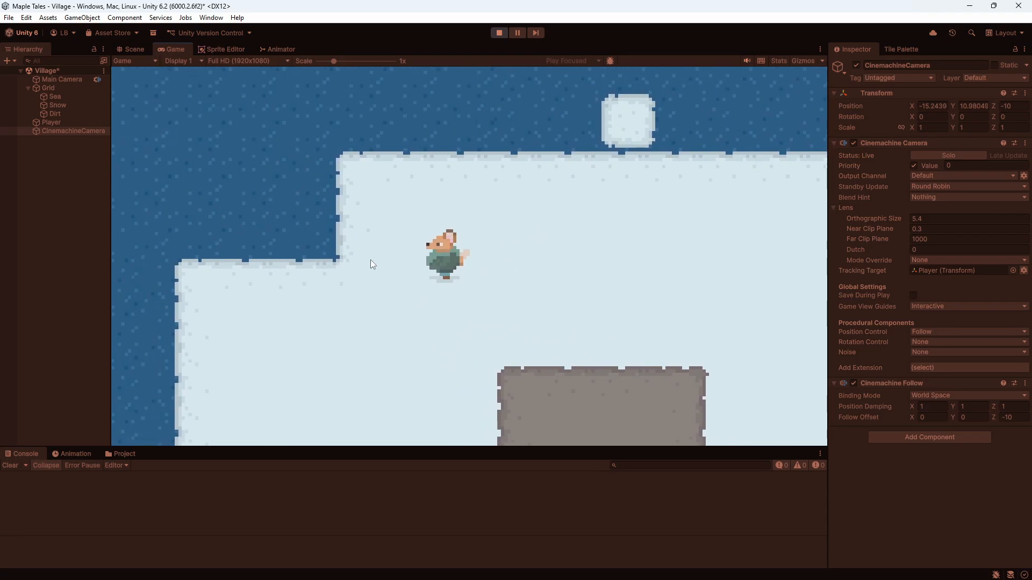
key("d")
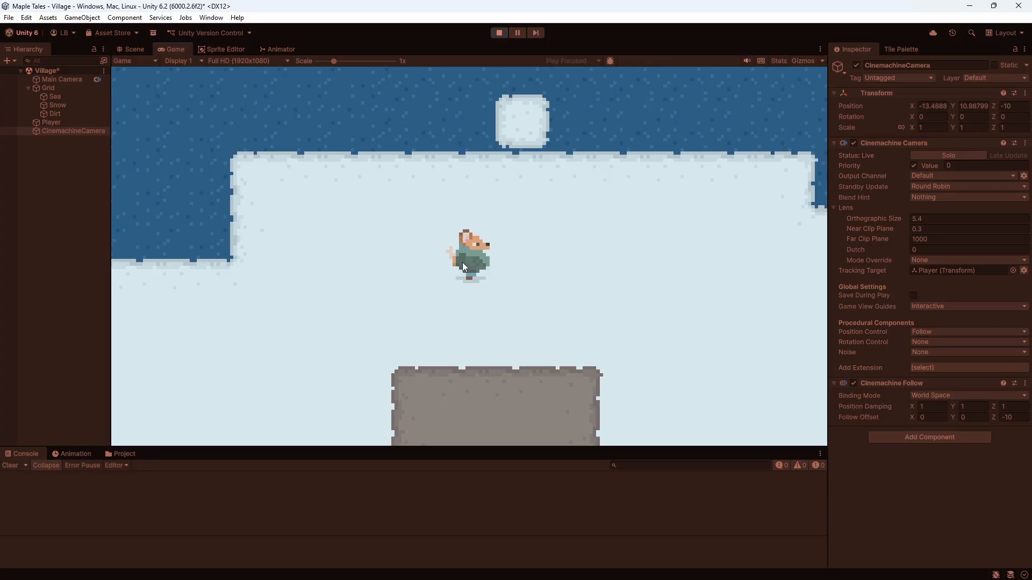
Step: Walk the player to the right in short bursts to examine how the camera lags behind, and stop the game
key("d")
key("d")
key("d")
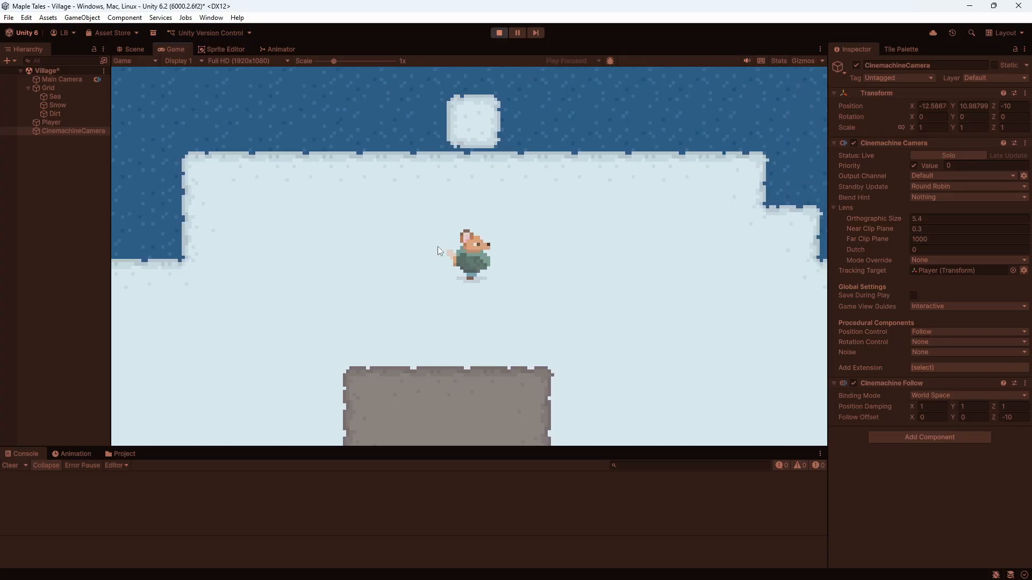
key("d")
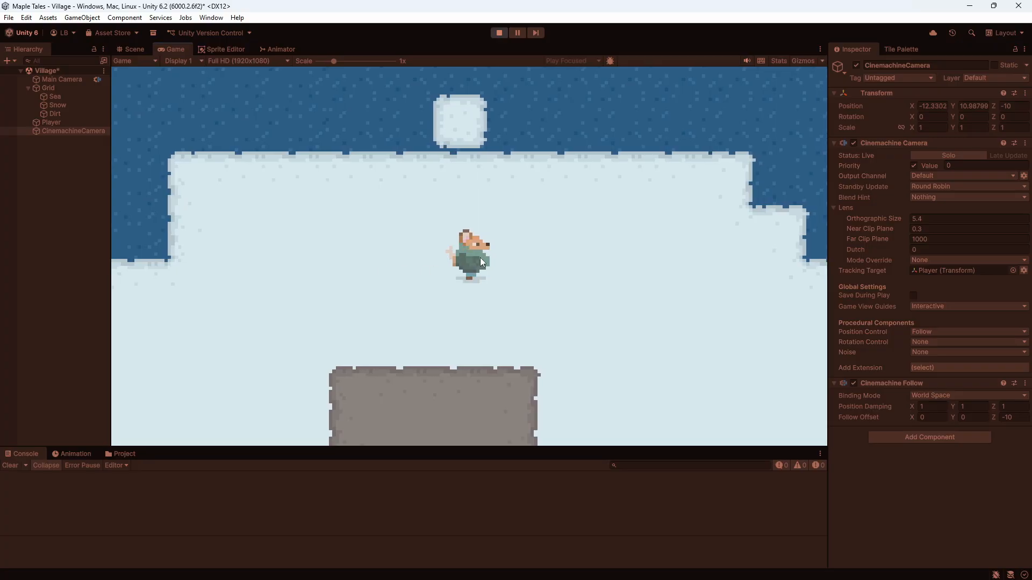
key("d")
key("d")
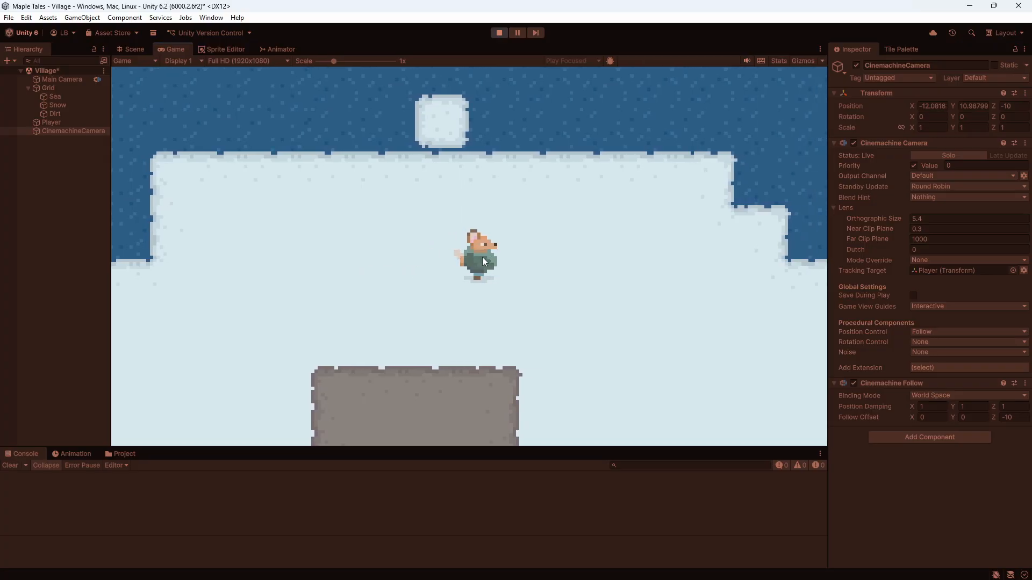
key("d")
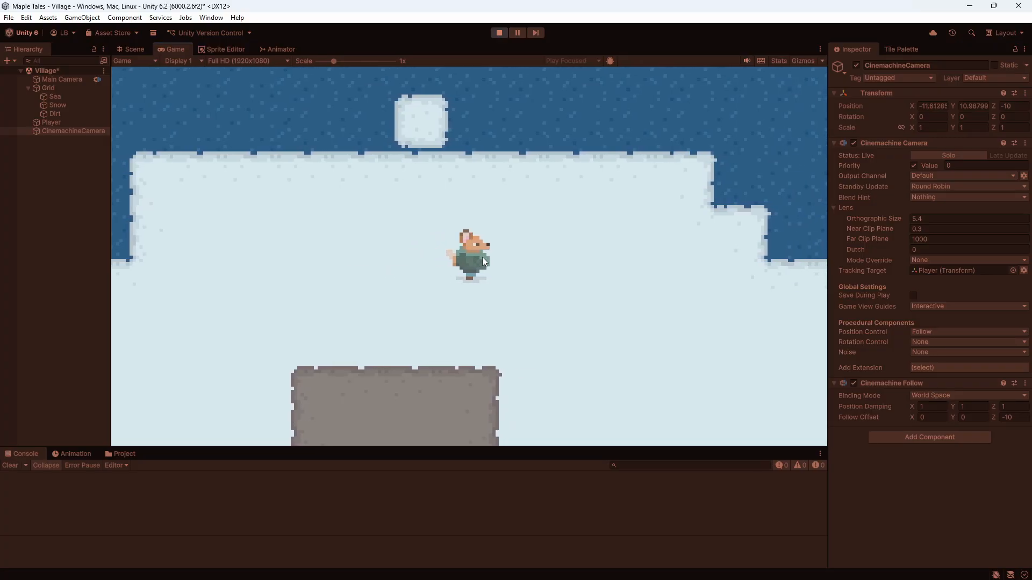
key("d")
key("d")
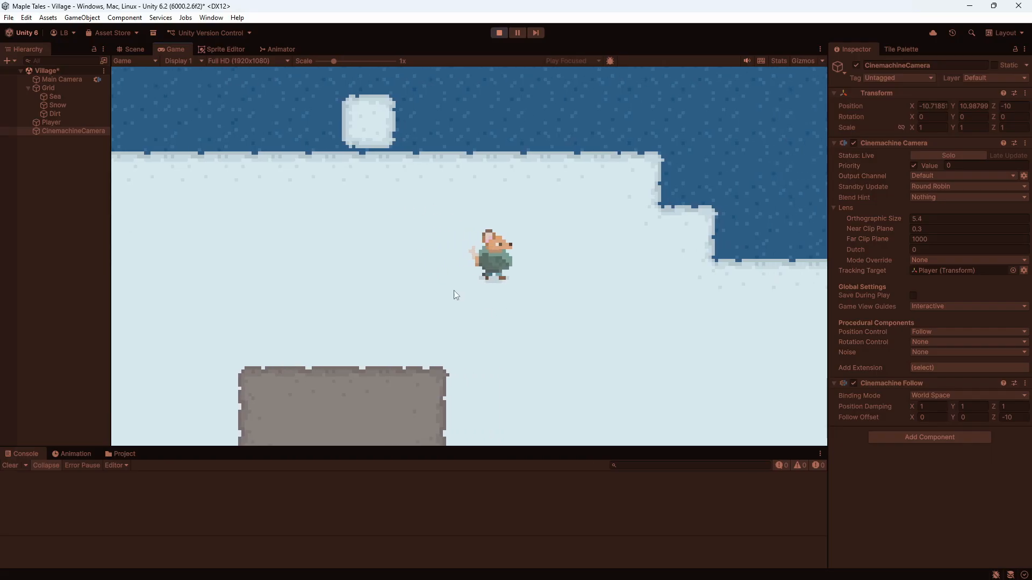
key("d")
key("s")
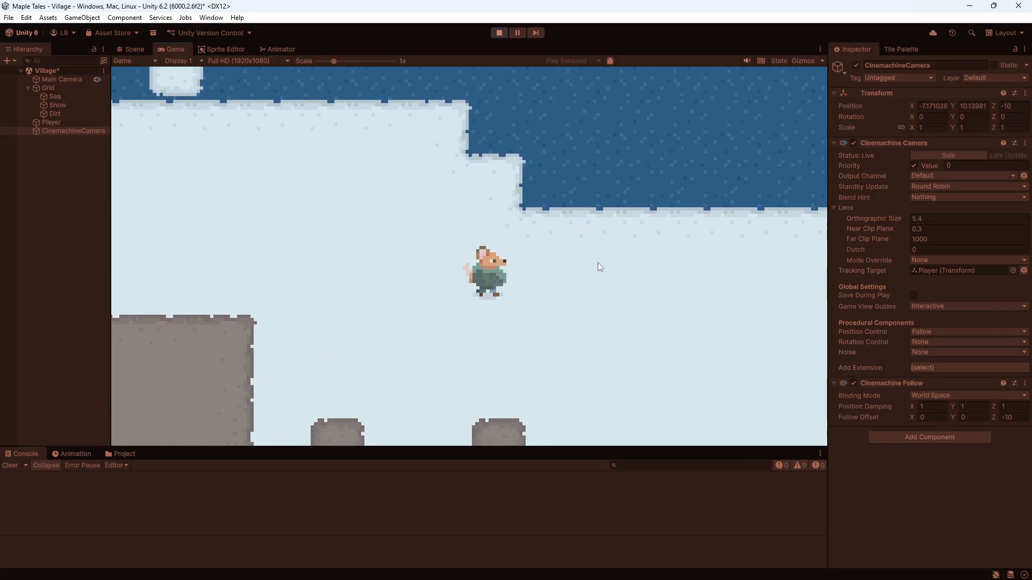
key("d")
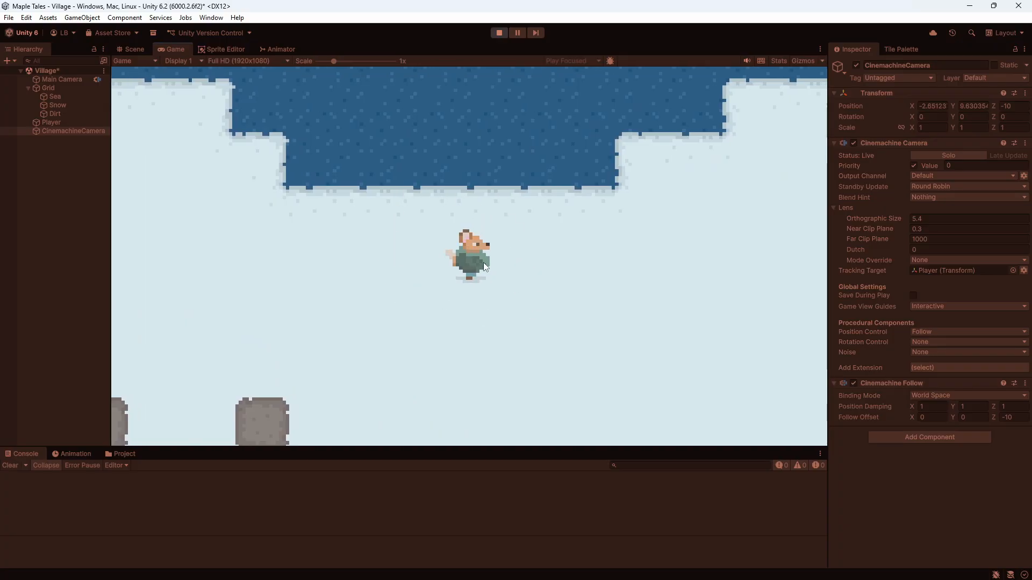
key("ctrl+p")
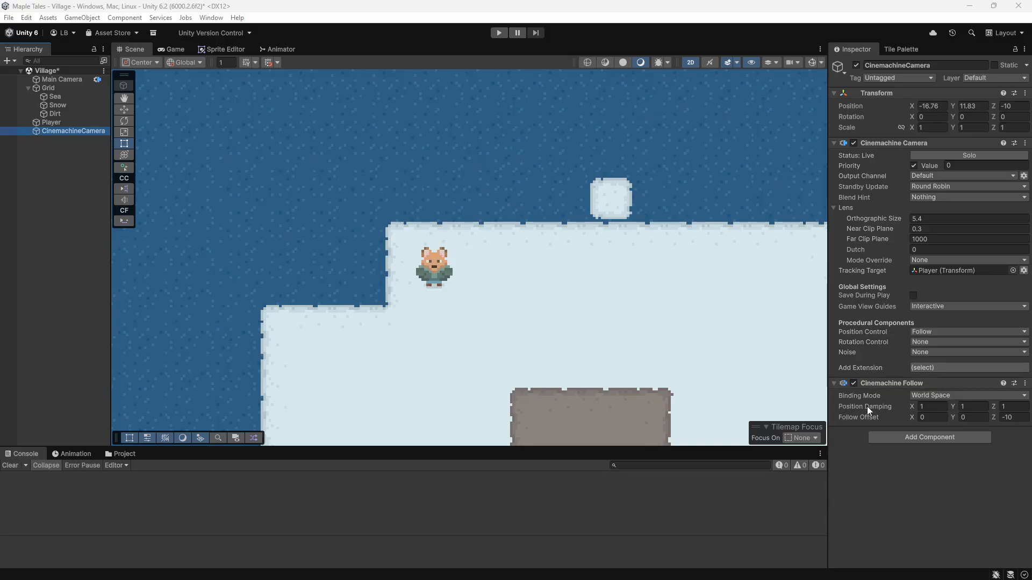
Step: Set the Cinemachine Follow Position Damping to 0 on X, Y and Z
mouse_move(873, 407)
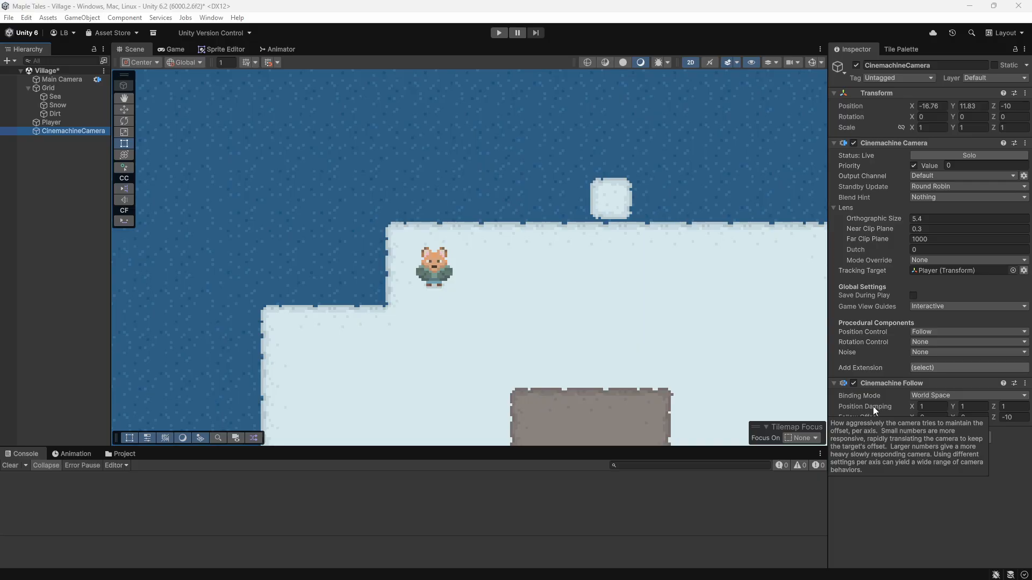
left_click(922, 406)
type("0")
left_click(973, 407)
type("0")
left_click(1011, 406)
type("0")
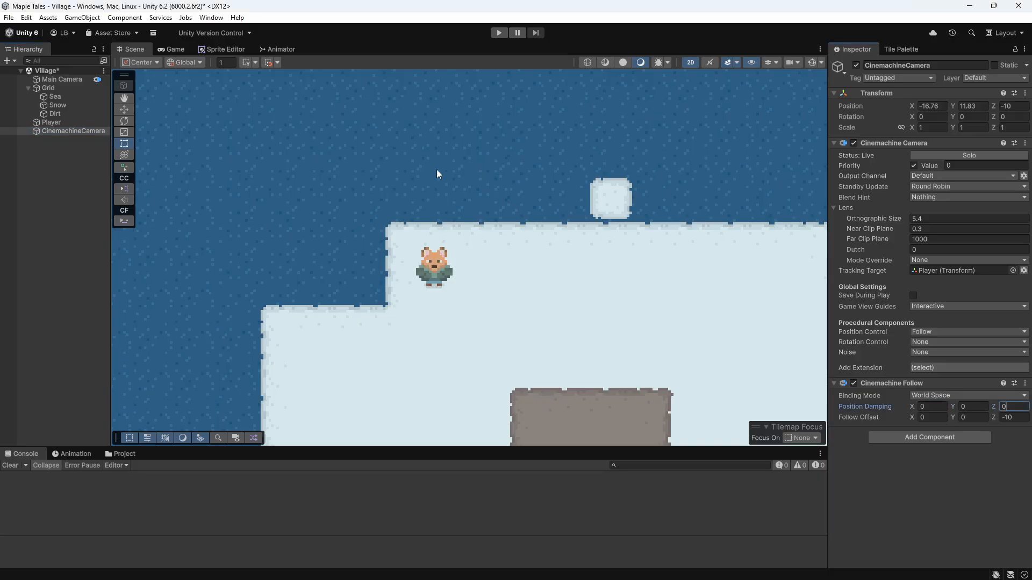
Step: Run the game, walk the player in every direction to test the camera following without damping, and stop the game
left_click(499, 33)
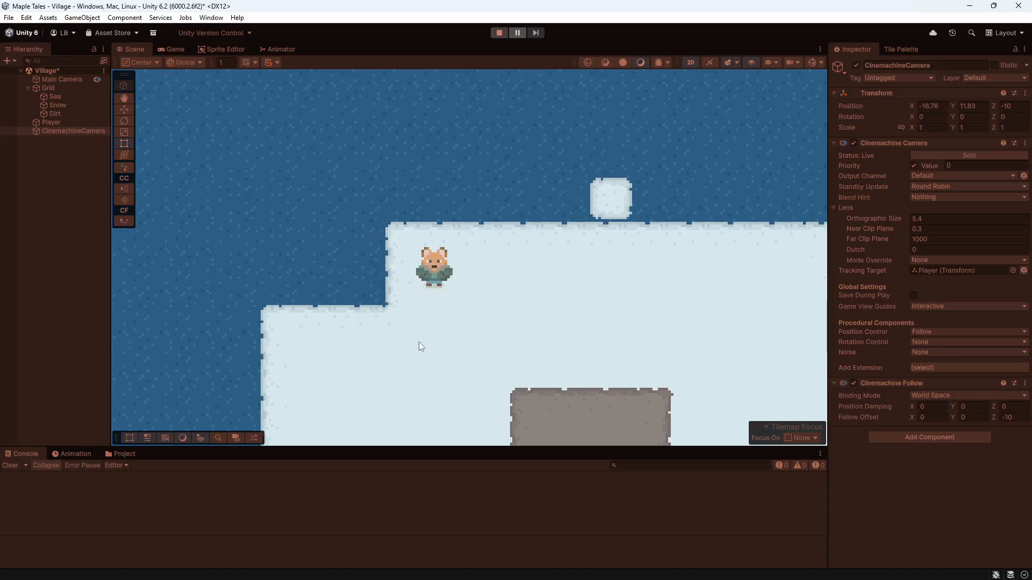
key("d")
key("s")
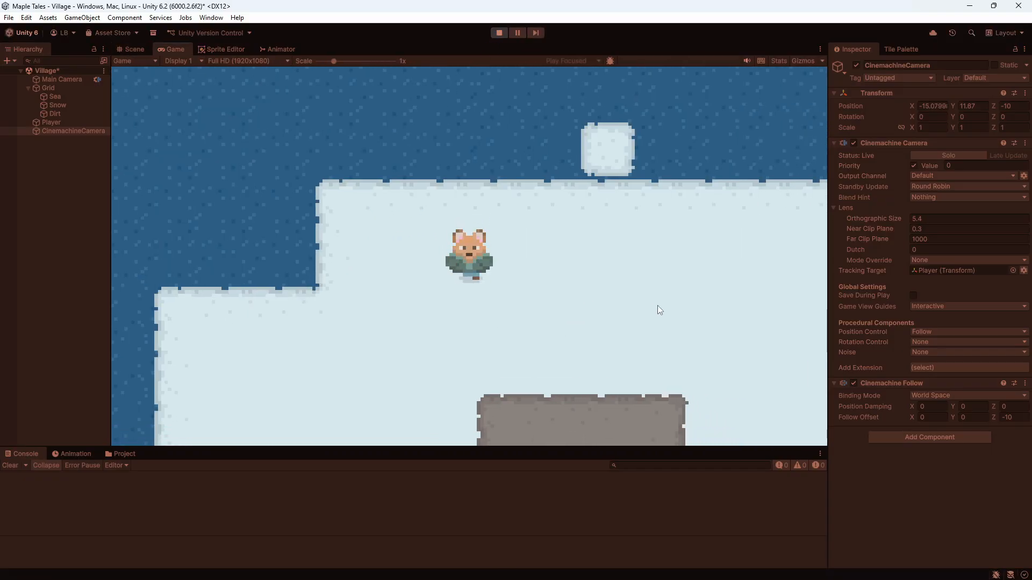
key("d")
key("w")
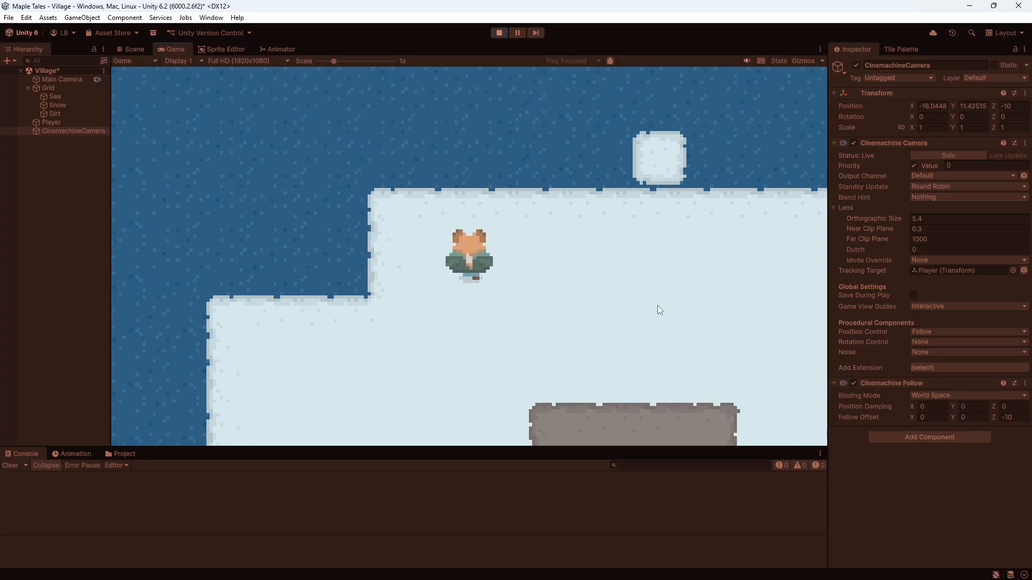
key("a")
key("s")
key("d")
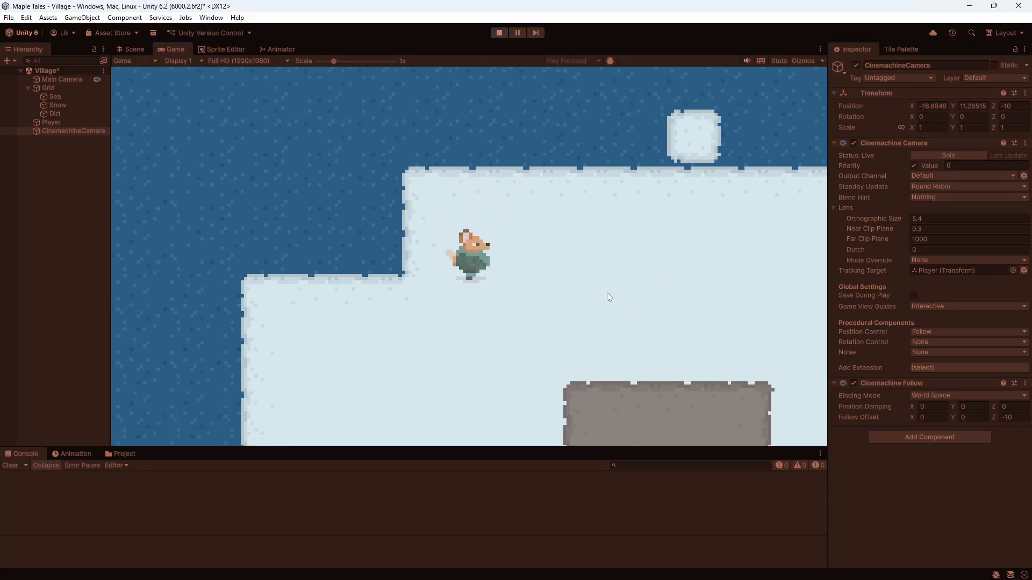
key("w")
key("d")
key("a")
key("s")
key("w")
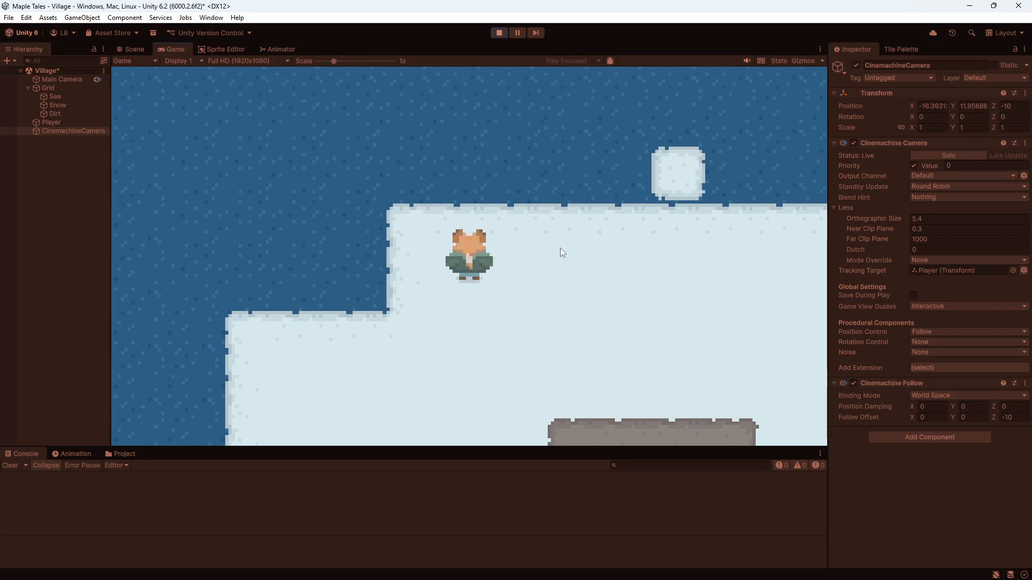
left_click(499, 32)
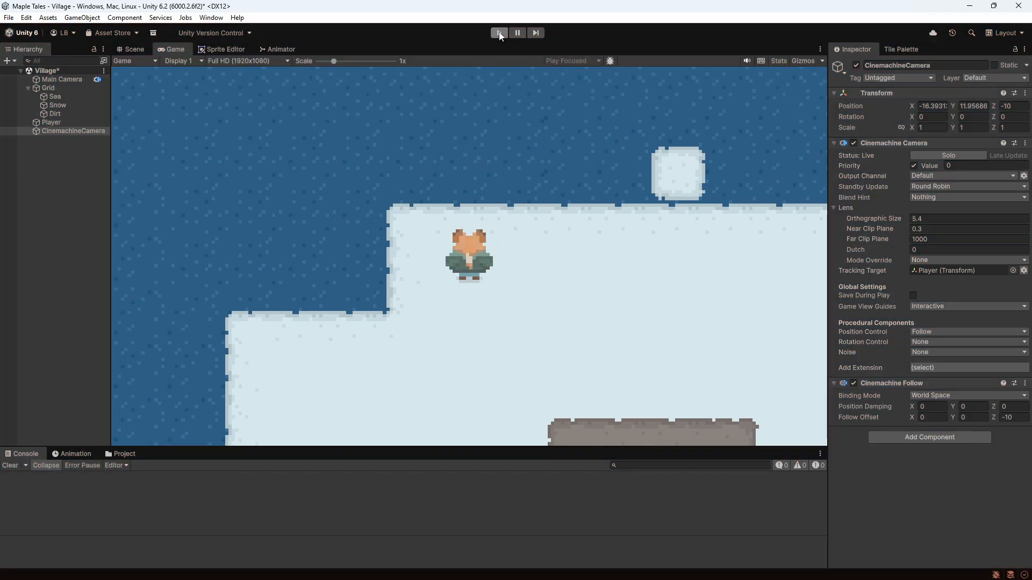
Step: Move the IdleFront motion above IdleBack to the first place in the Idle state's blend tree of the Player's Animator
left_click(49, 123)
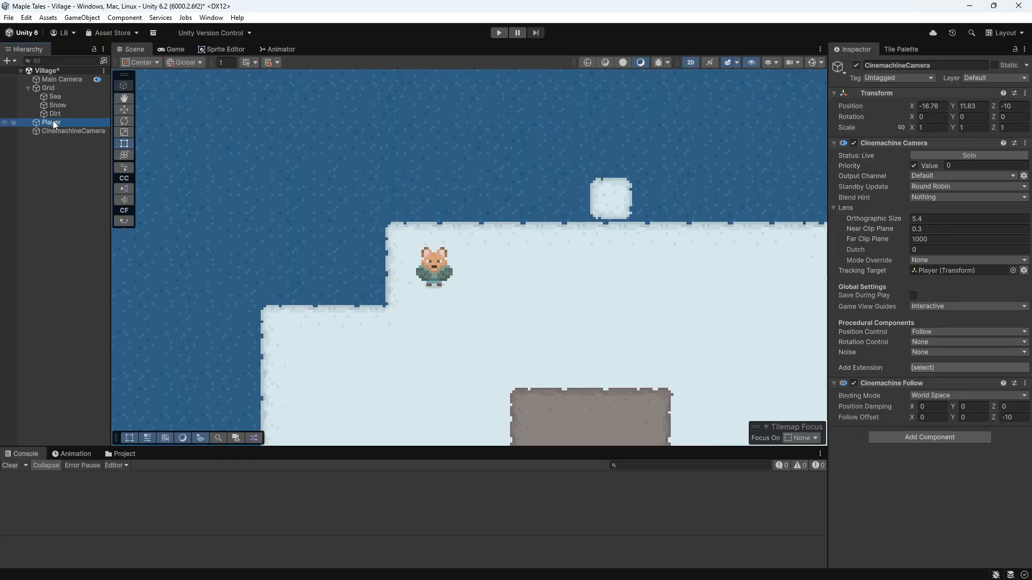
left_click(282, 50)
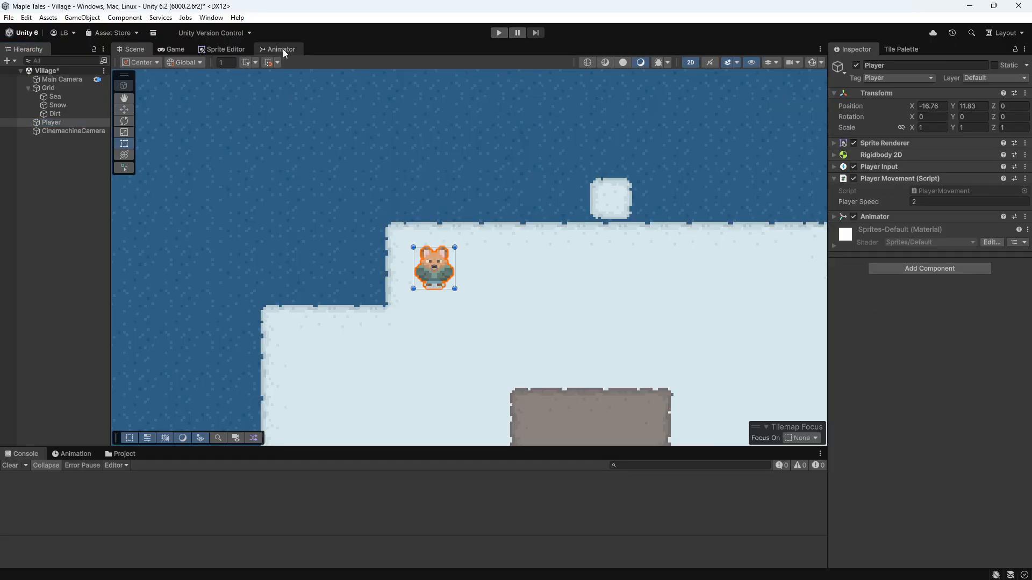
middle_click_drag(421, 269, 515, 272)
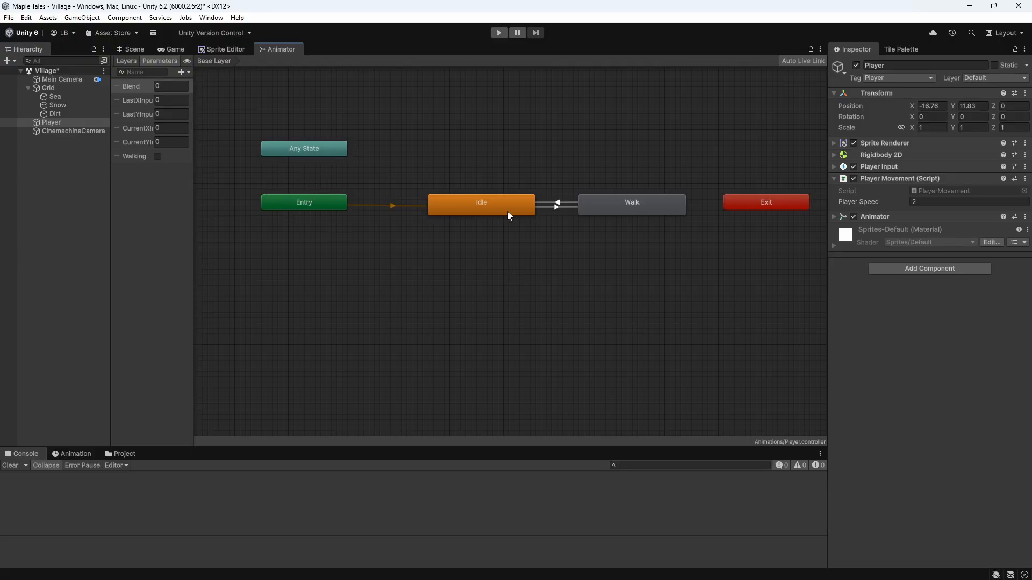
double_click(479, 201)
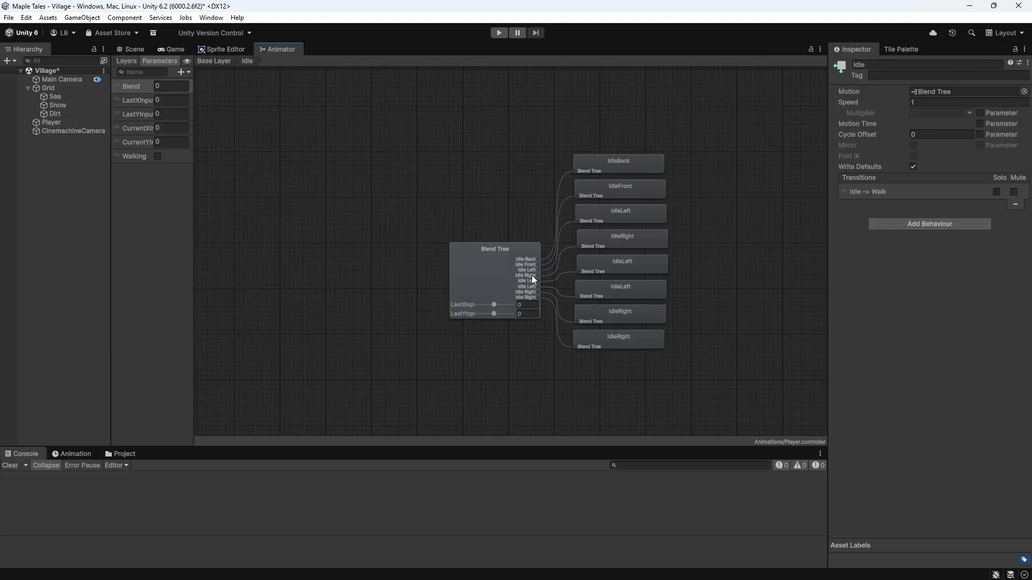
scroll(532, 272, "up", 5)
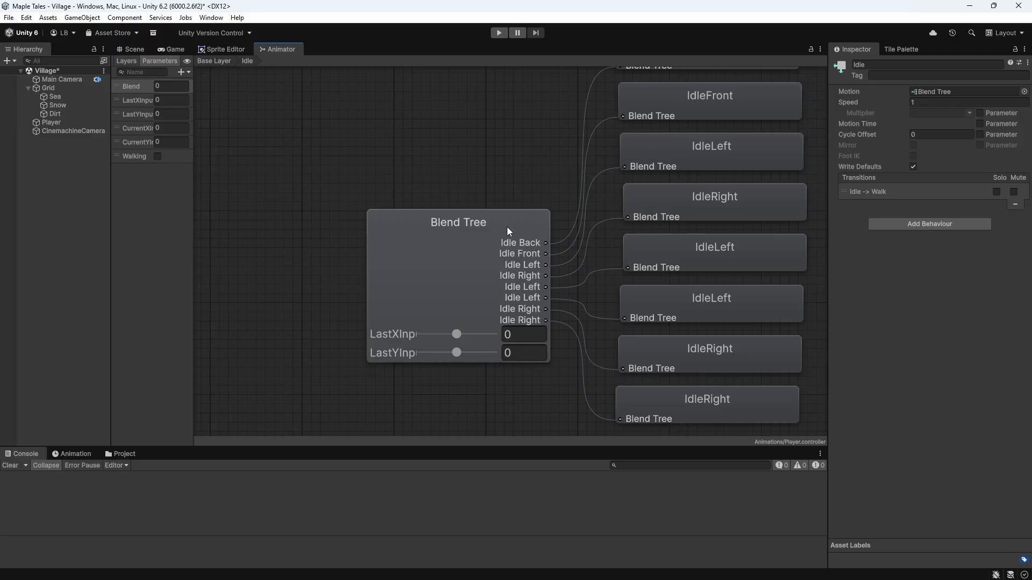
left_click(459, 254)
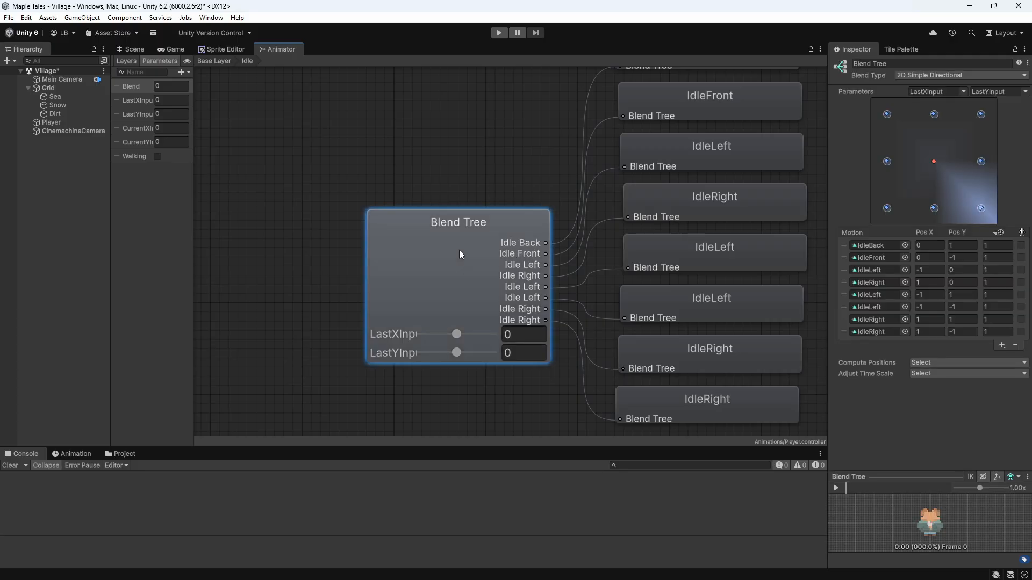
left_click(844, 259)
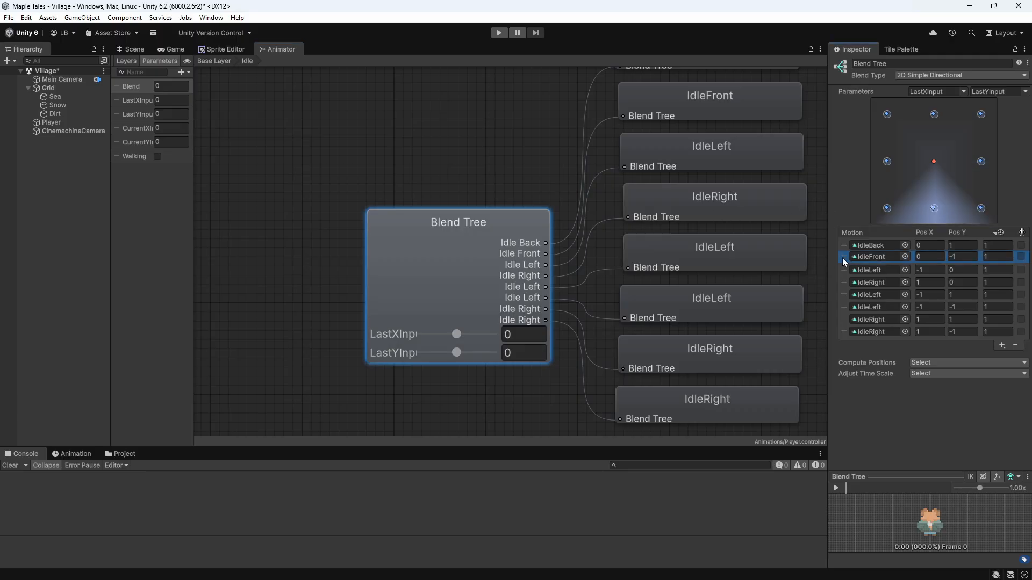
left_click_drag(843, 258, 846, 247)
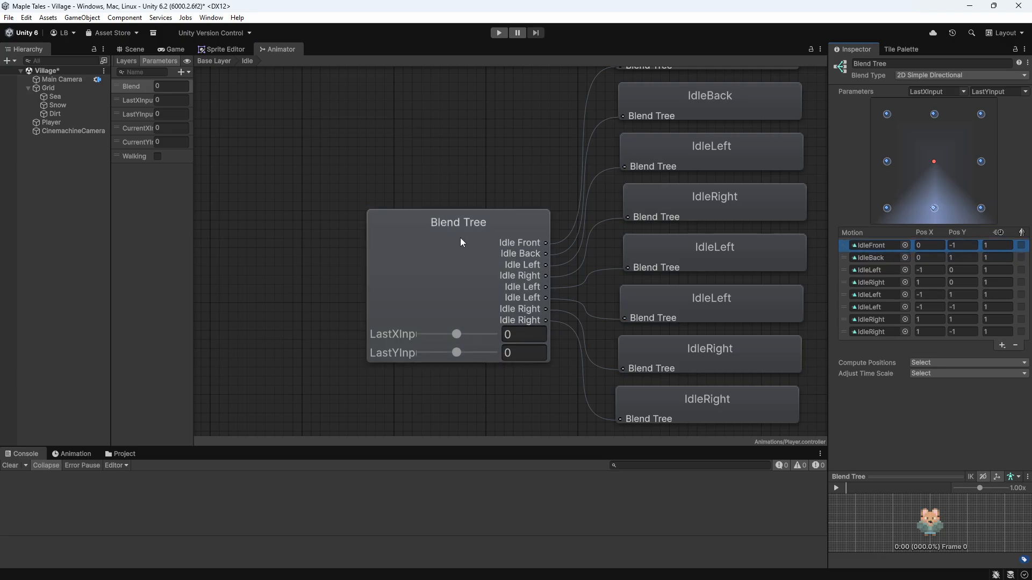
left_click(531, 240)
Step: Run the game in the Game view to check the player's starting direction, and walk the player around the snow area
left_click(176, 49)
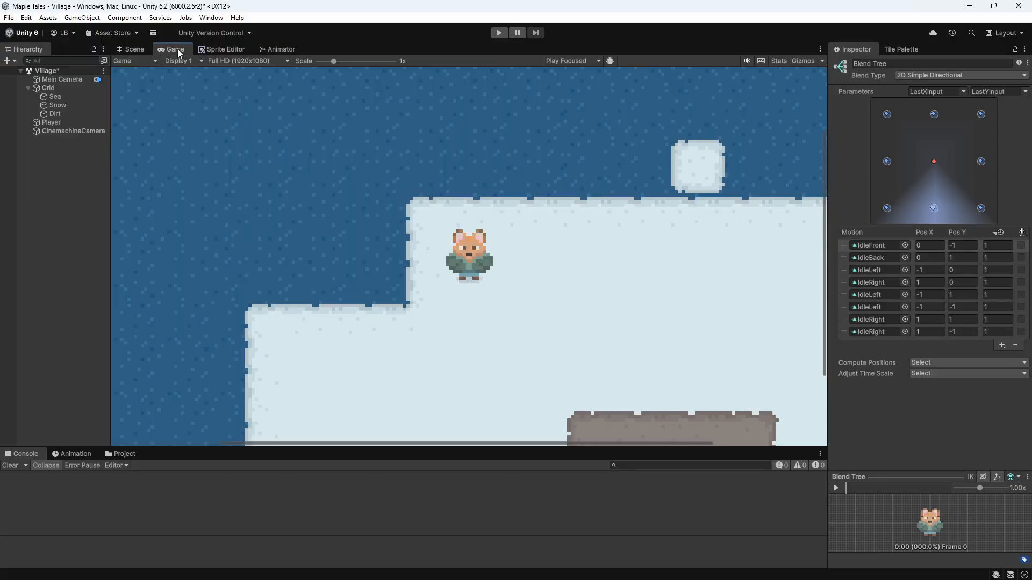
left_click(498, 33)
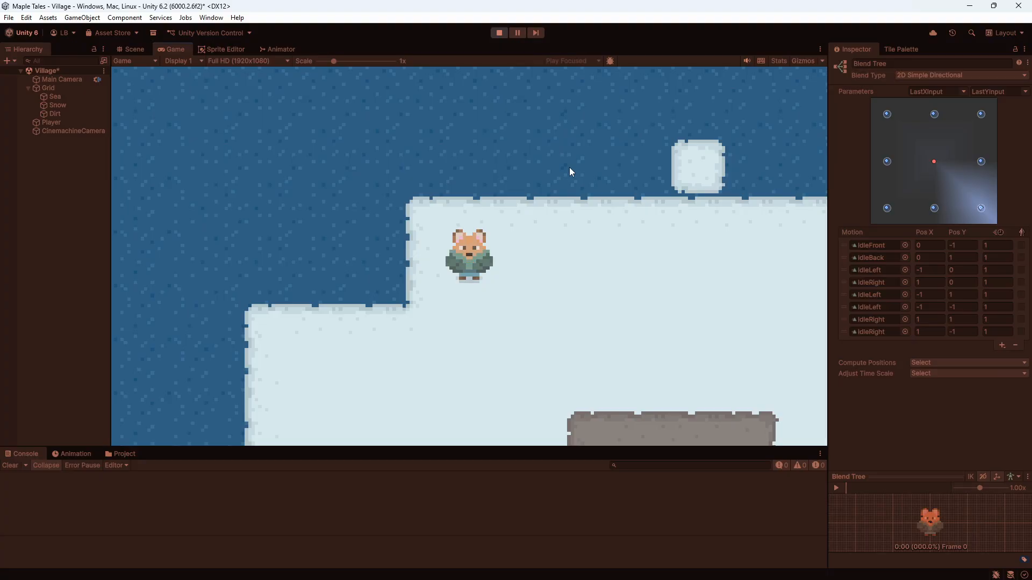
key("d")
key("s")
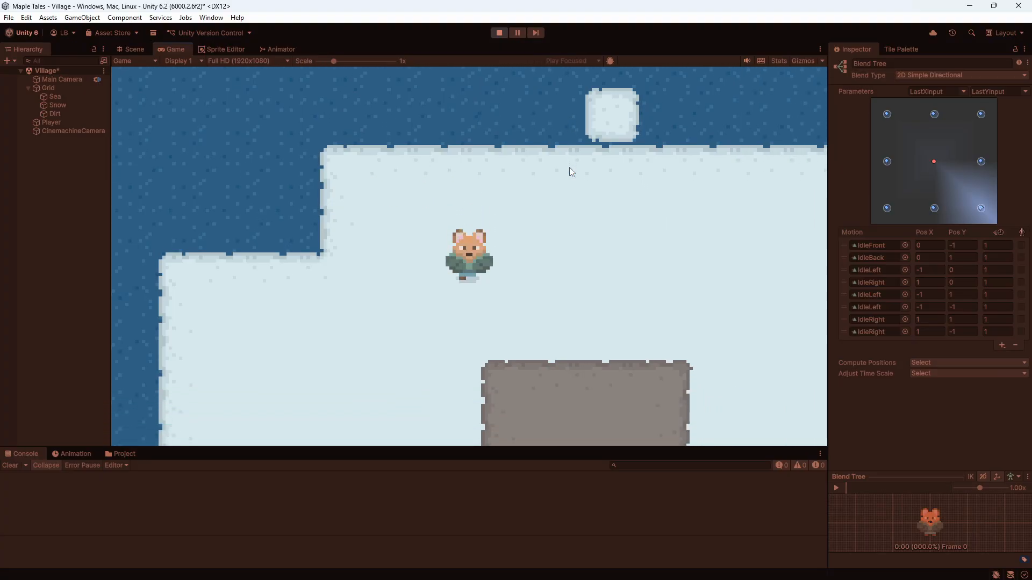
key("a")
key("s")
key("w")
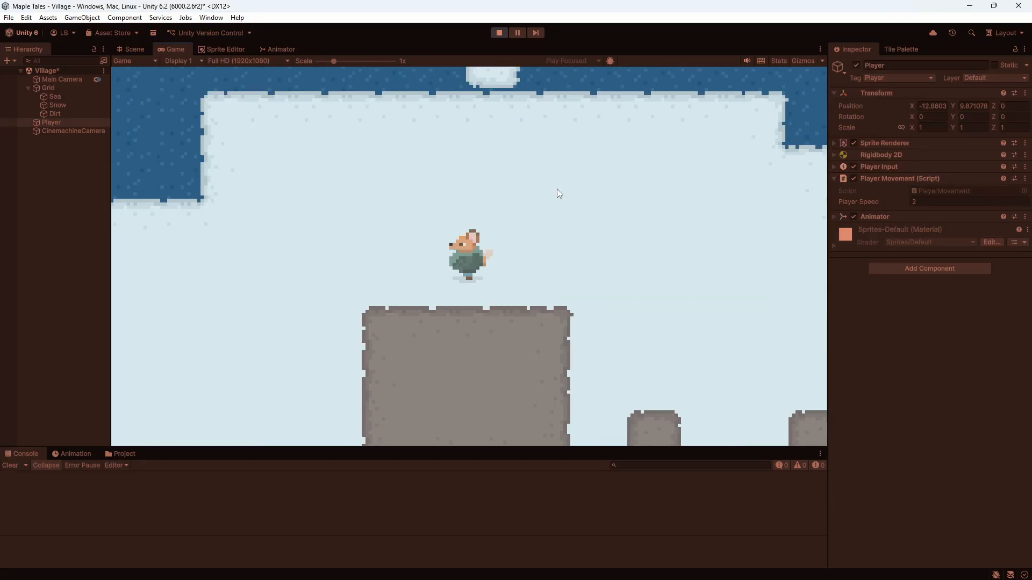
key("a")
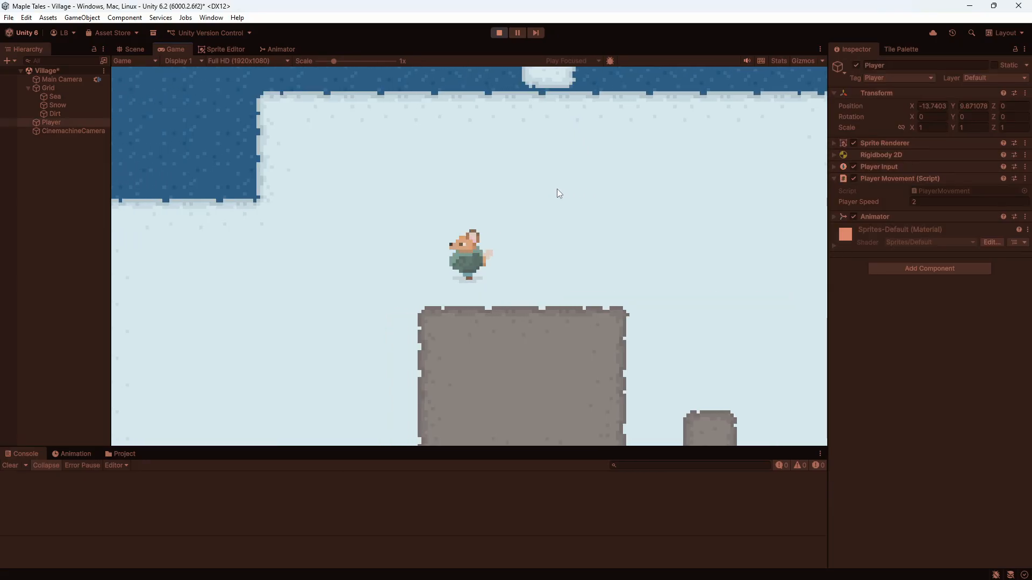
key("s")
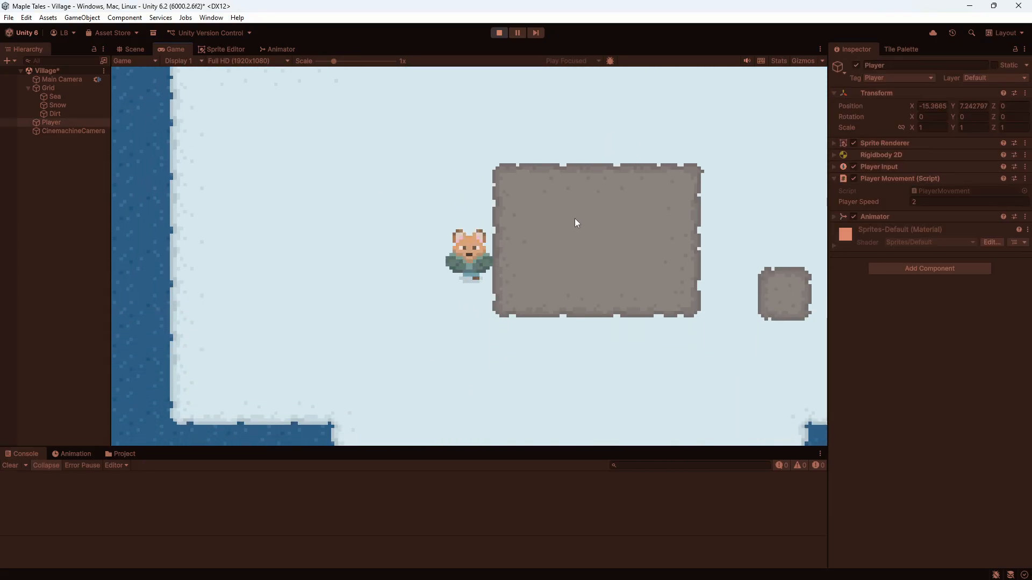
Step: Walk the player toward the map's left border to examine the empty area beyond the sea tiles, and stop the game
key("a")
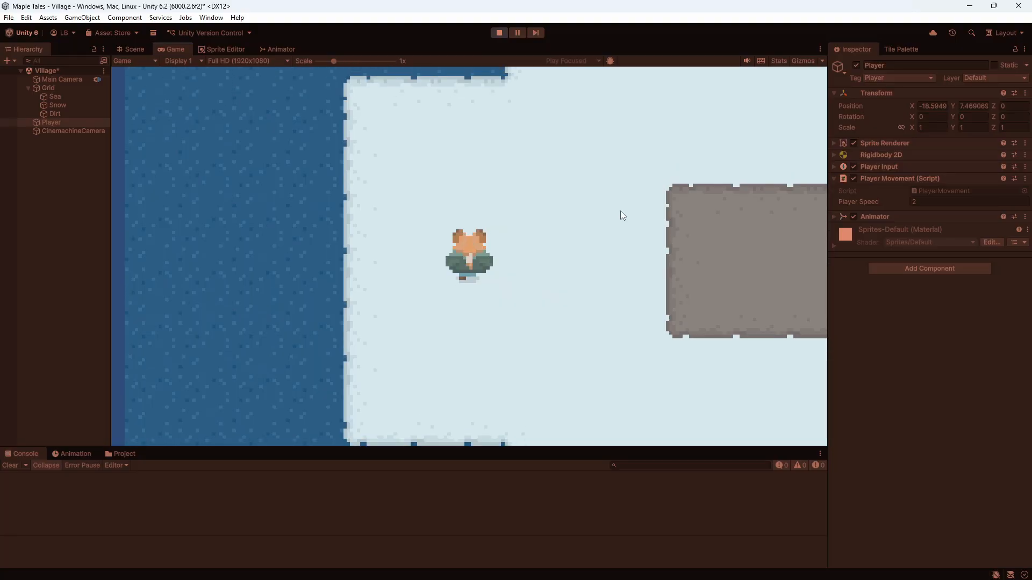
key("w")
key("a")
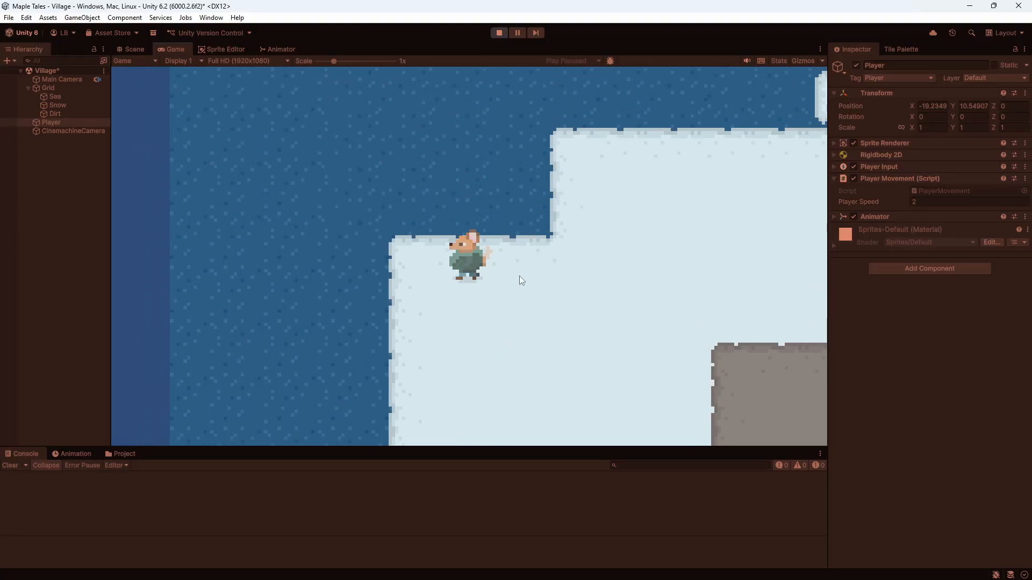
key("a")
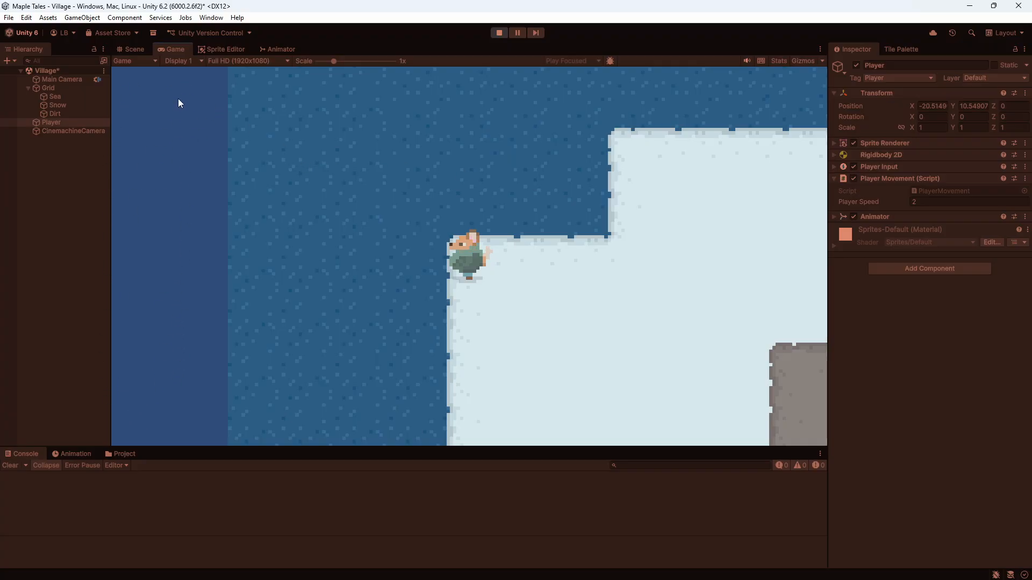
key("d")
key("a")
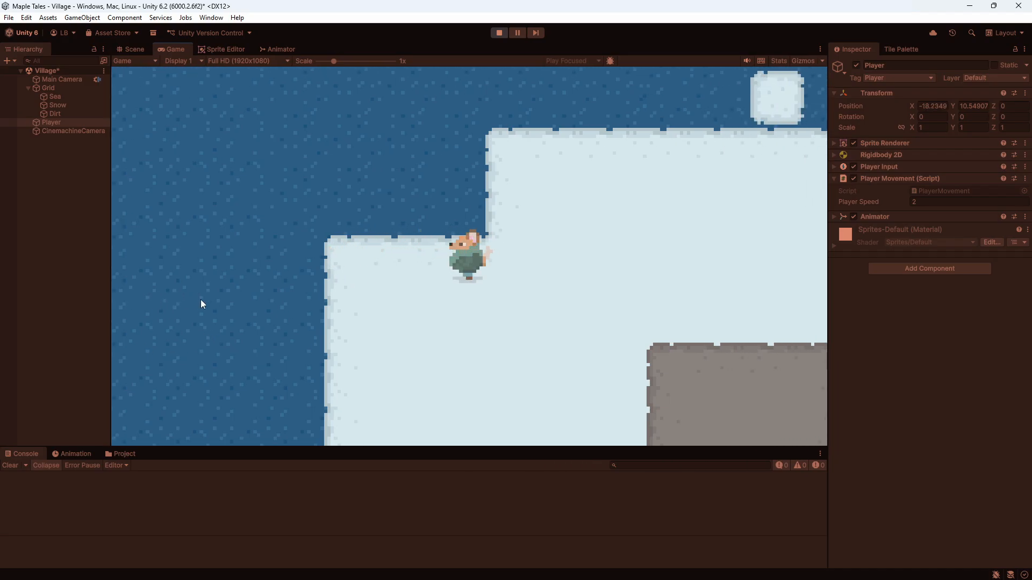
key("d")
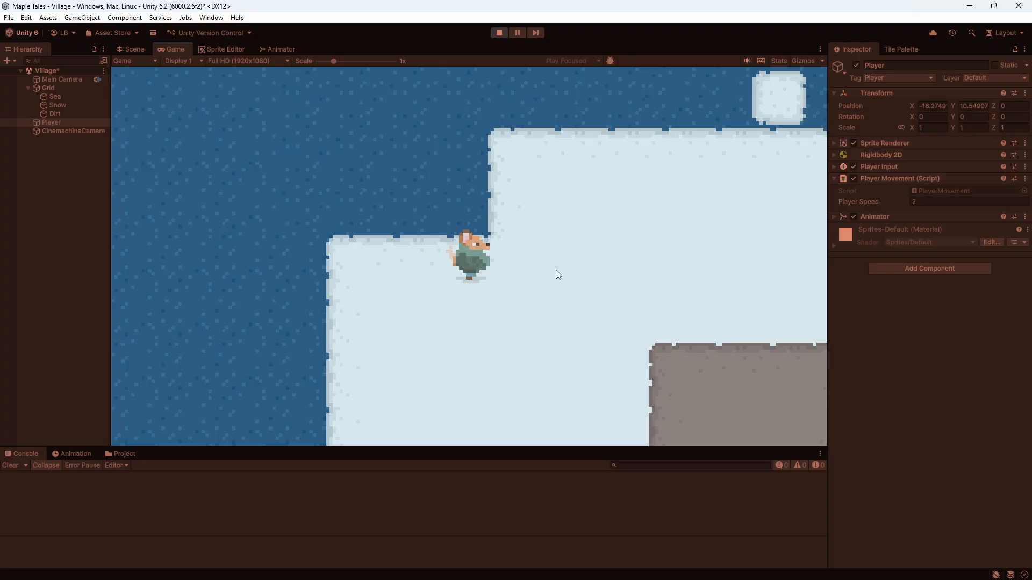
key("ctrl+p")
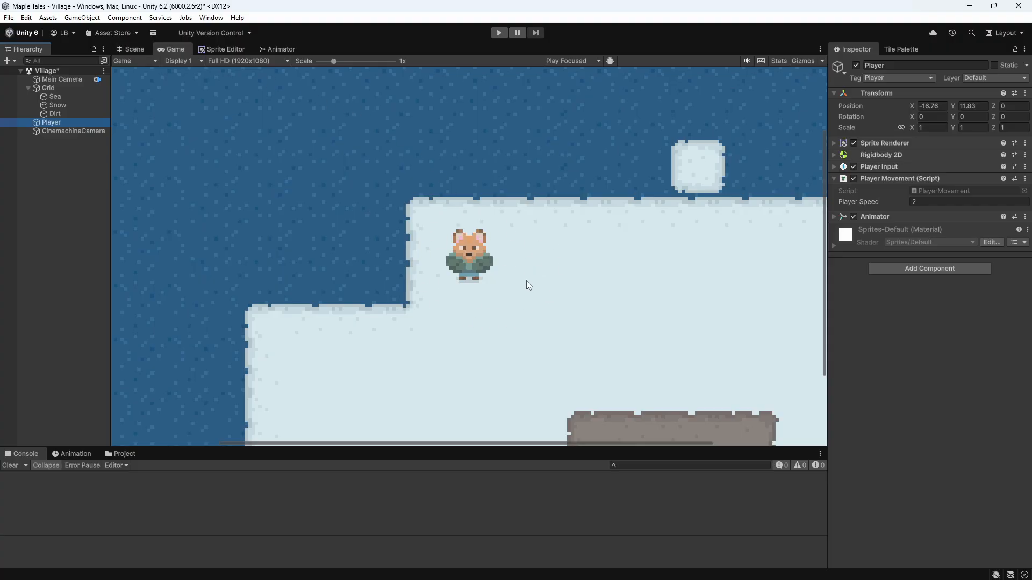
Step: Add a Cinemachine Confiner 2D component to the CinemachineCamera
left_click(63, 130)
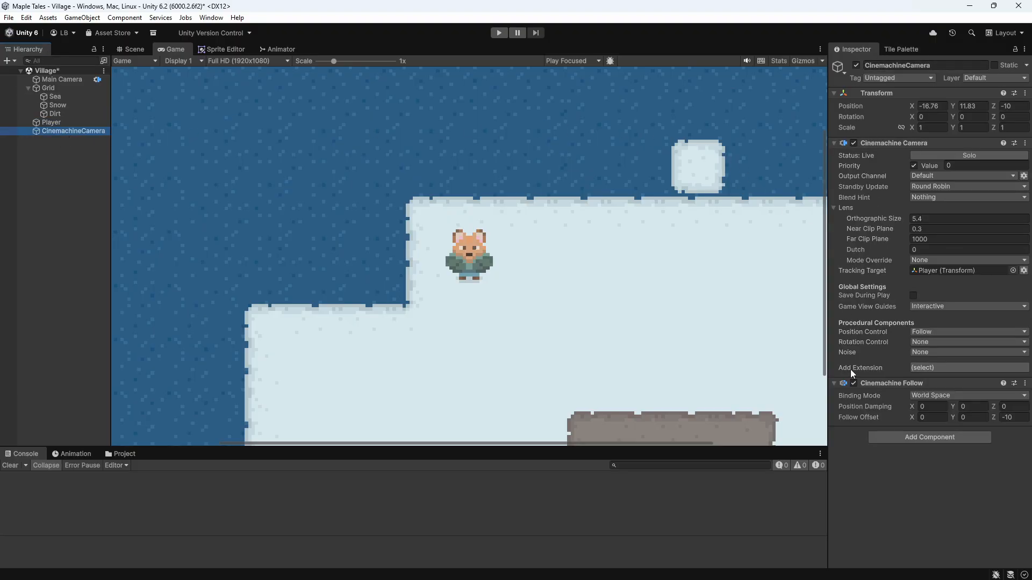
left_click(940, 435)
type("cine")
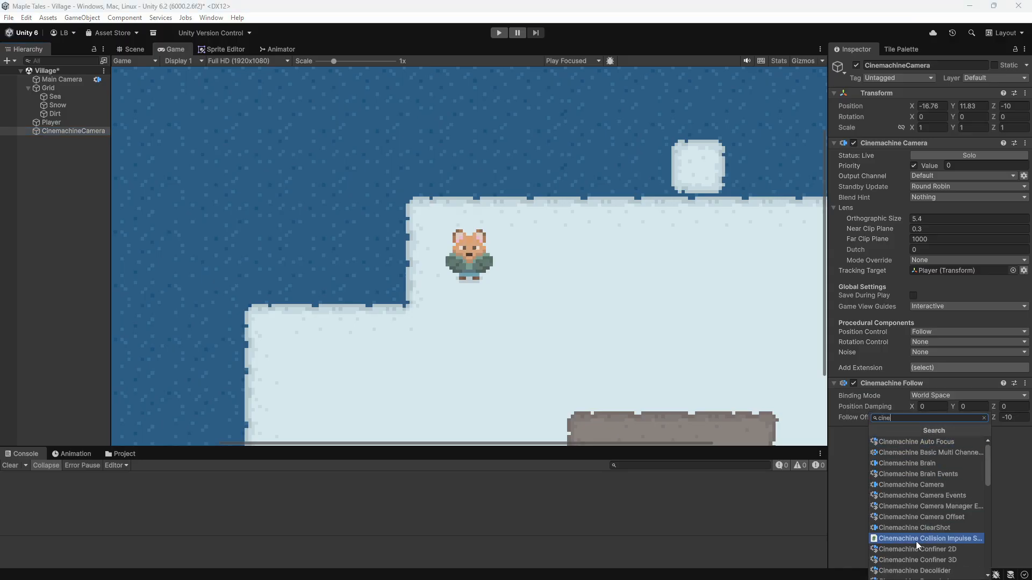
scroll(908, 474, "down", 2)
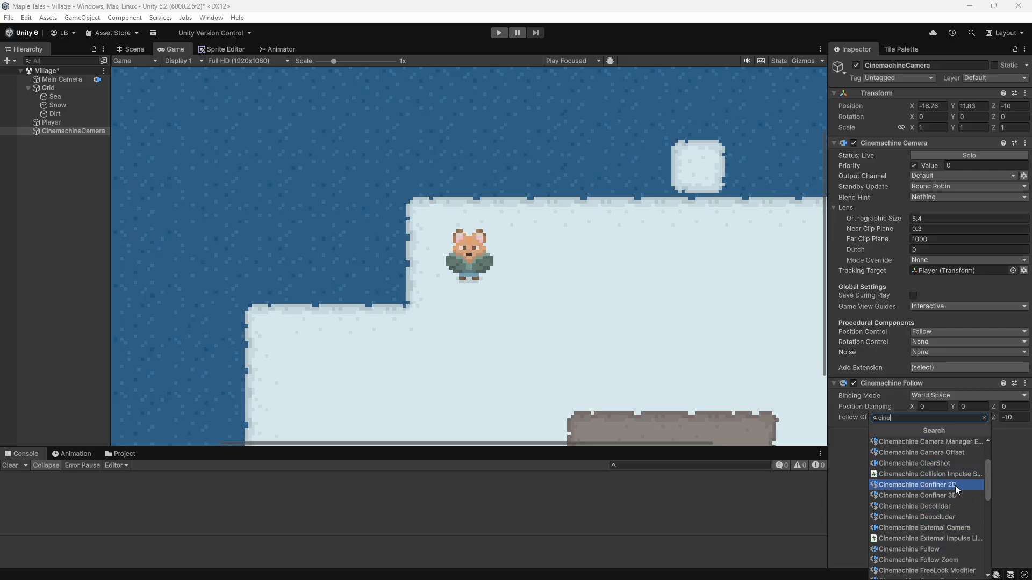
left_click(914, 485)
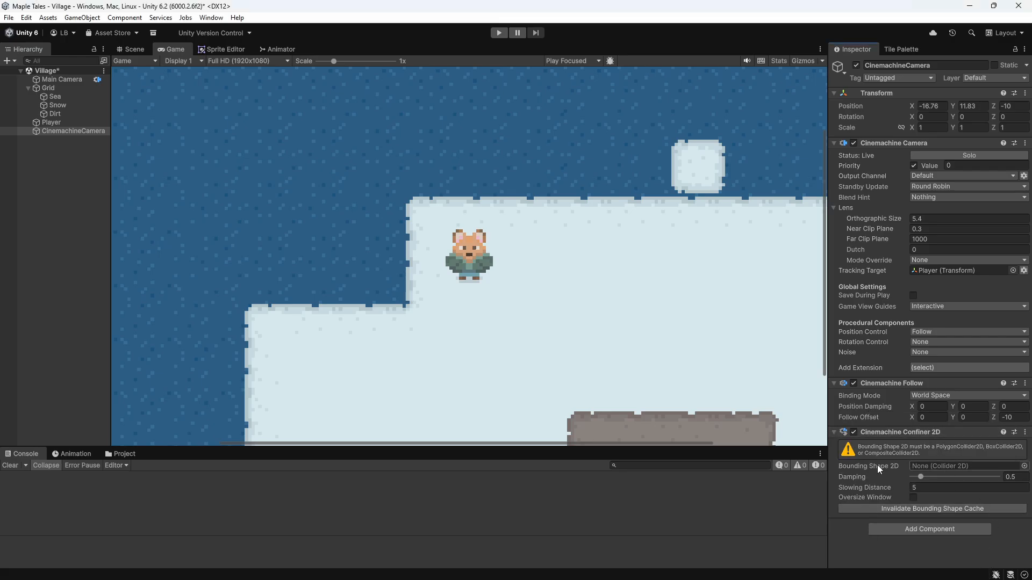
mouse_move(892, 466)
Step: Create an empty GameObject at the root of the Village scene and name it Boundary
right_click(52, 160)
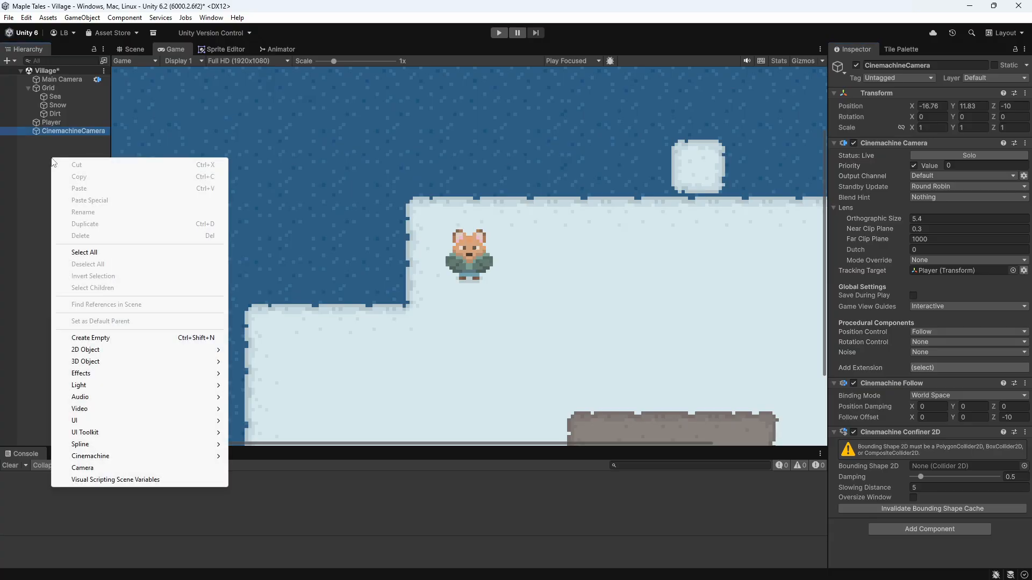
left_click(127, 338)
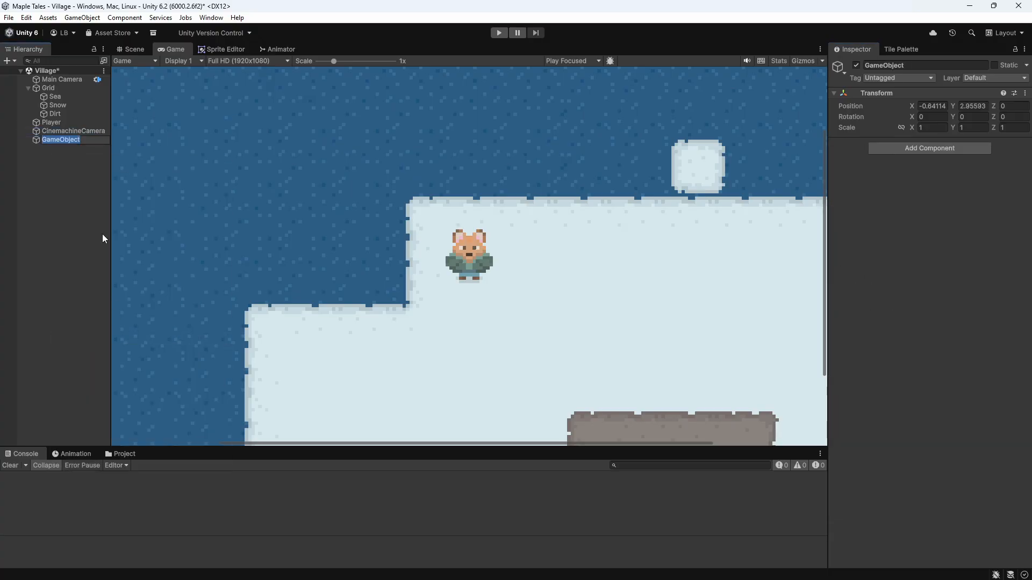
type("Boundary")
left_click(87, 177)
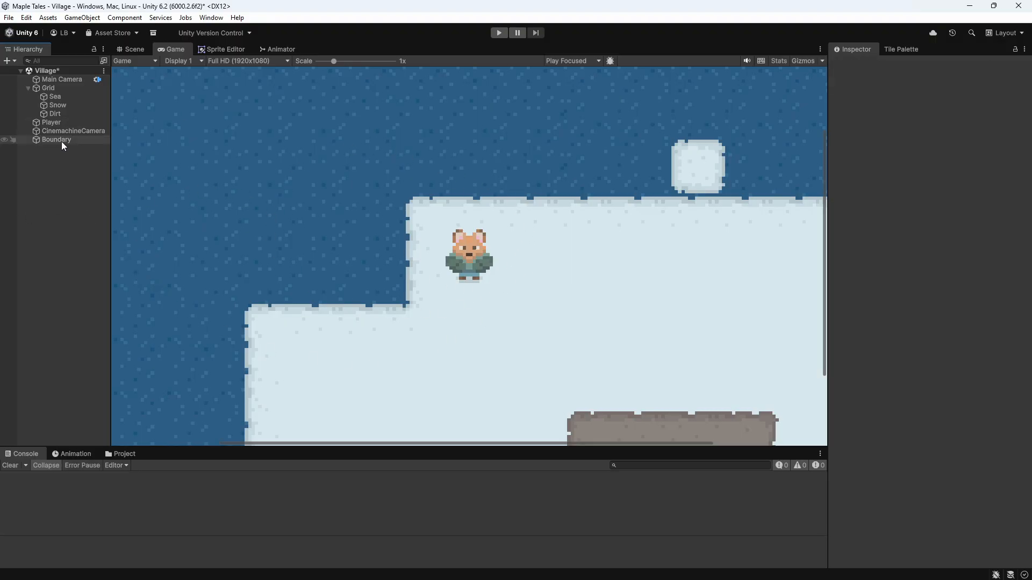
Step: Add a Box Collider 2D component to the Boundary object
left_click(60, 140)
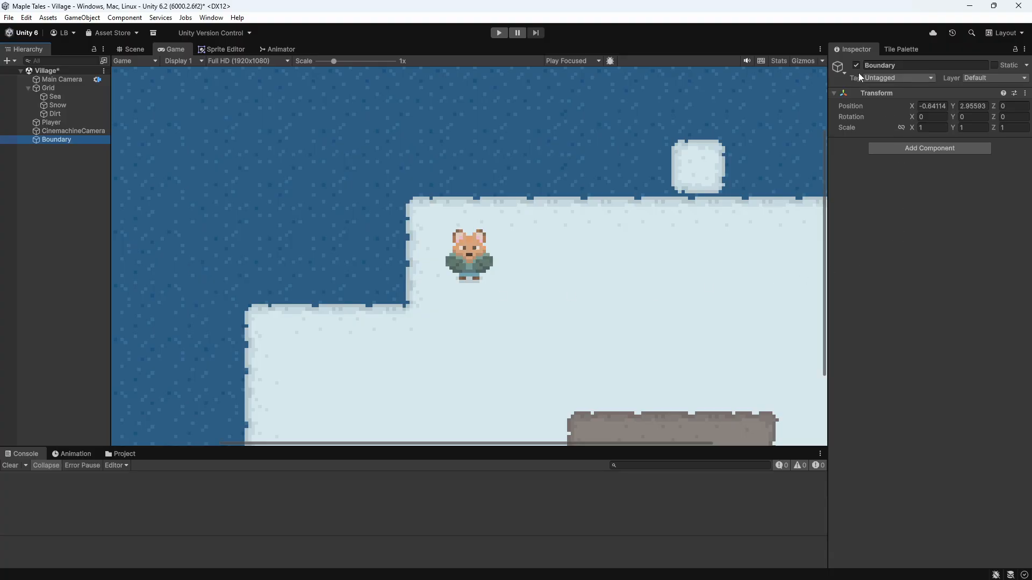
left_click(943, 147)
type("boxcoll")
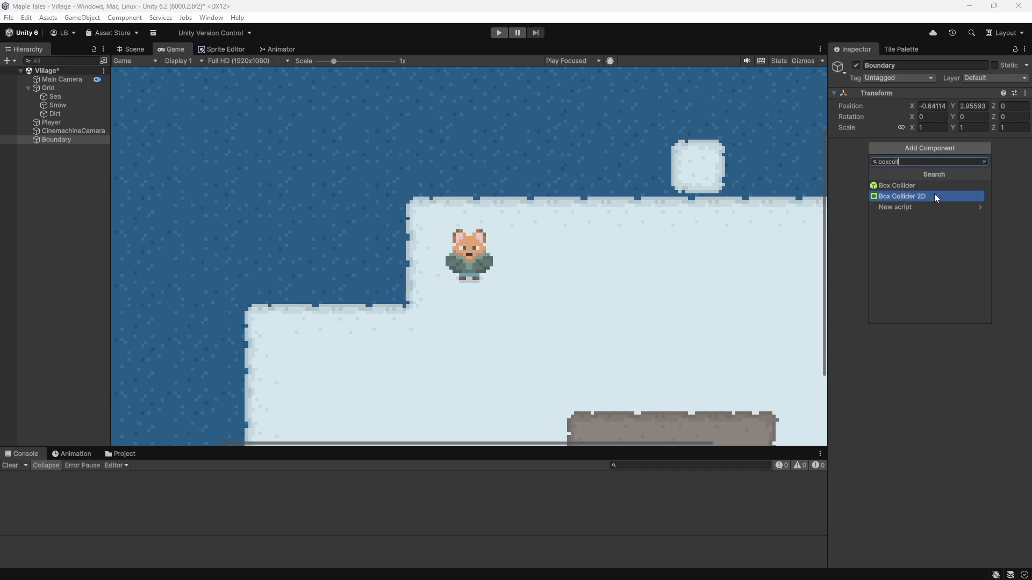
left_click(935, 198)
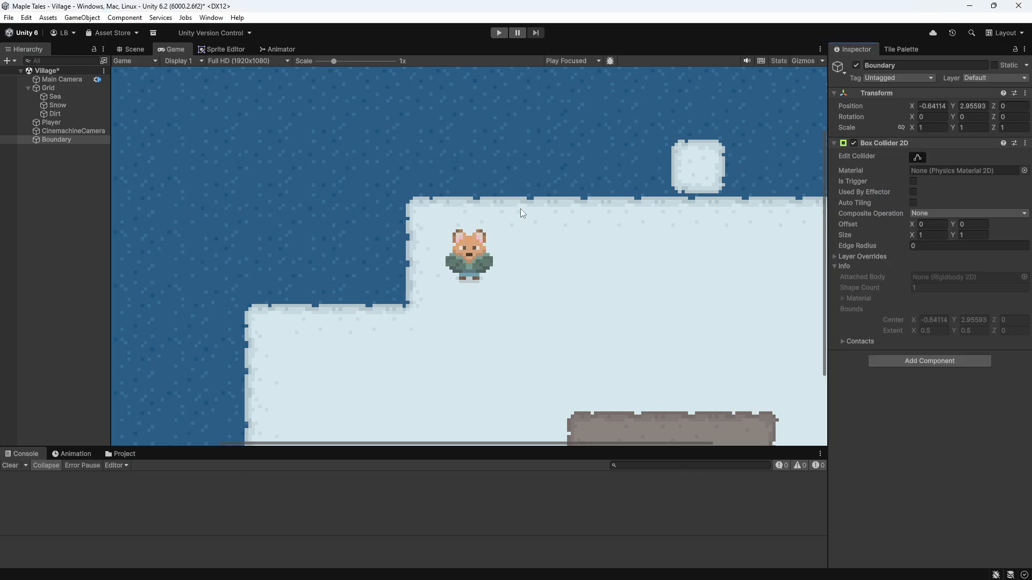
Step: In the Scene view, stretch the Boundary's box collider to the right and top borders of the sea tilemap
scroll(595, 318, "down", 4)
left_click(612, 295)
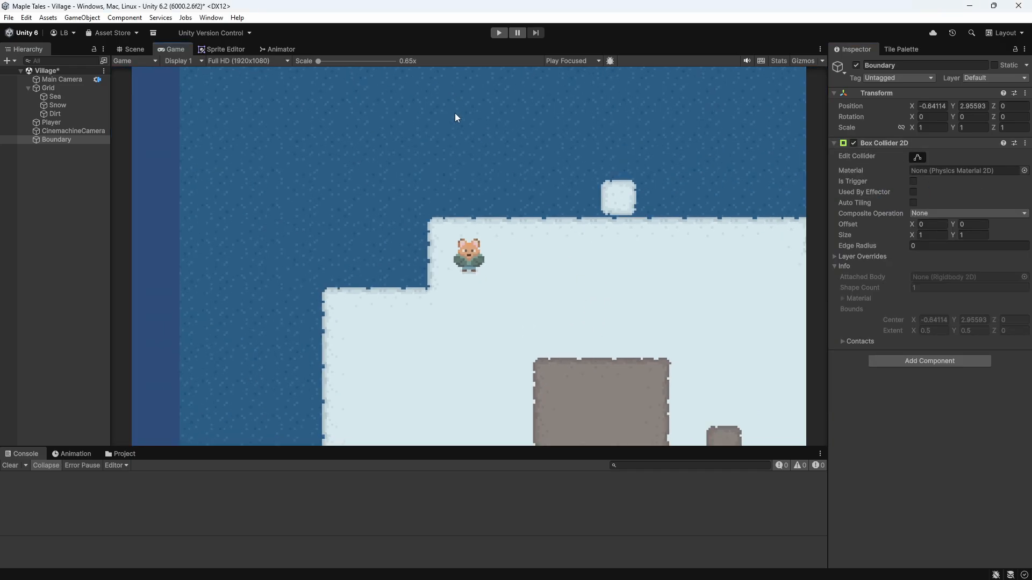
left_click(132, 49)
scroll(485, 274, "up", 1)
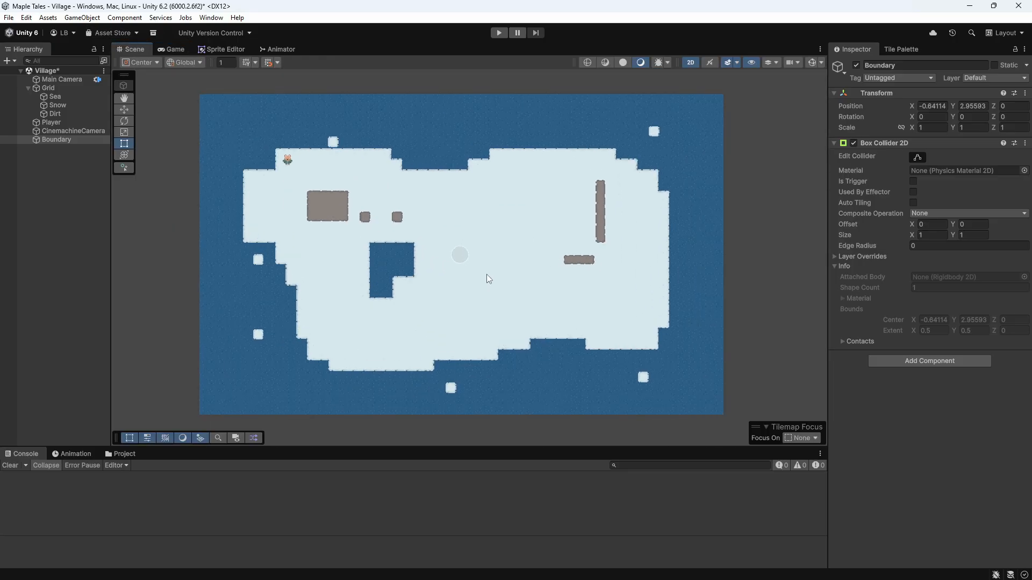
left_click(917, 156)
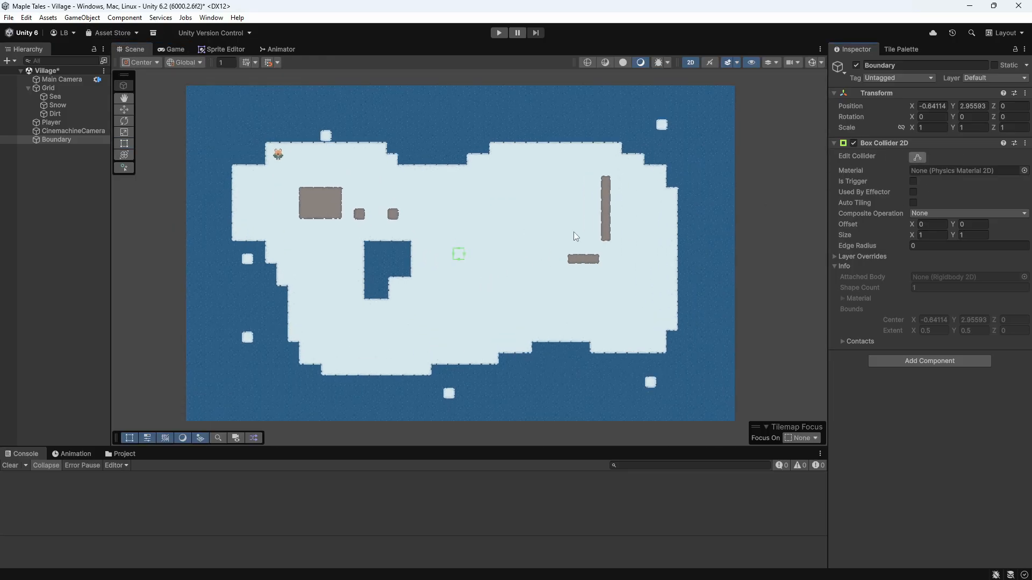
scroll(445, 266, "up", 1)
left_click_drag(469, 251, 794, 253)
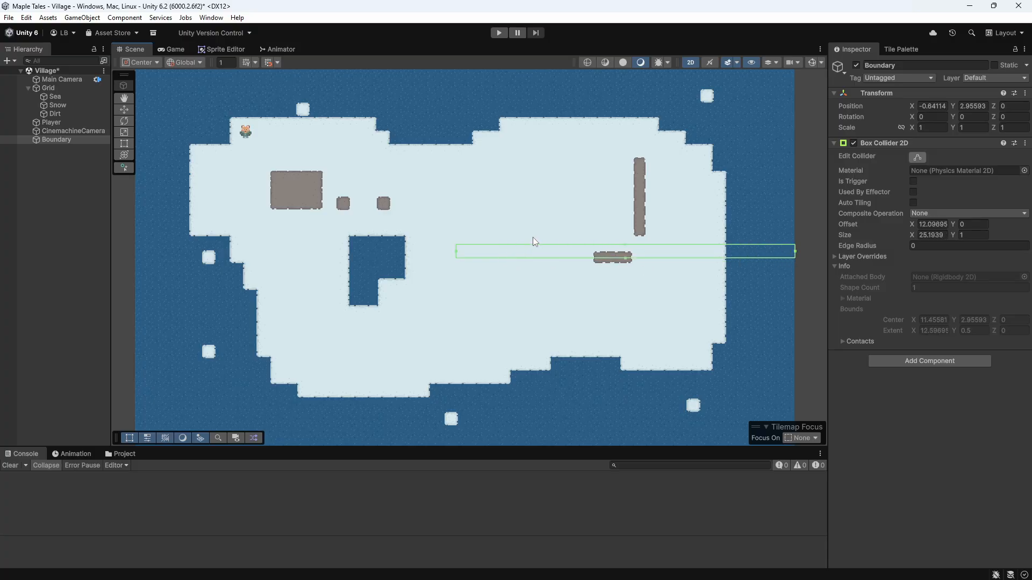
left_click_drag(623, 245, 623, 108)
scroll(624, 108, "down", 1)
middle_click_drag(624, 108, 608, 249)
left_click_drag(608, 249, 609, 197)
Step: Stretch the Boundary's box collider to the left and bottom borders of the sea, for a size of about 48.93 by 29.82
middle_click_drag(445, 297, 680, 171)
left_click_drag(681, 171, 374, 172)
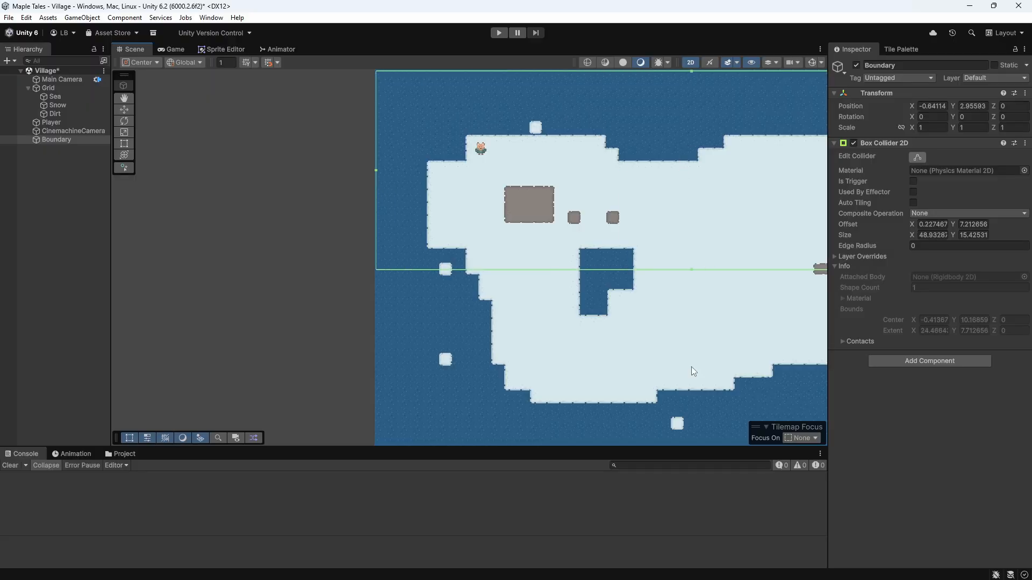
middle_click_drag(527, 295, 291, 206)
left_click_drag(454, 179, 454, 365)
scroll(526, 218, "down", 1)
middle_click_drag(533, 171, 592, 253)
scroll(592, 253, "down", 1)
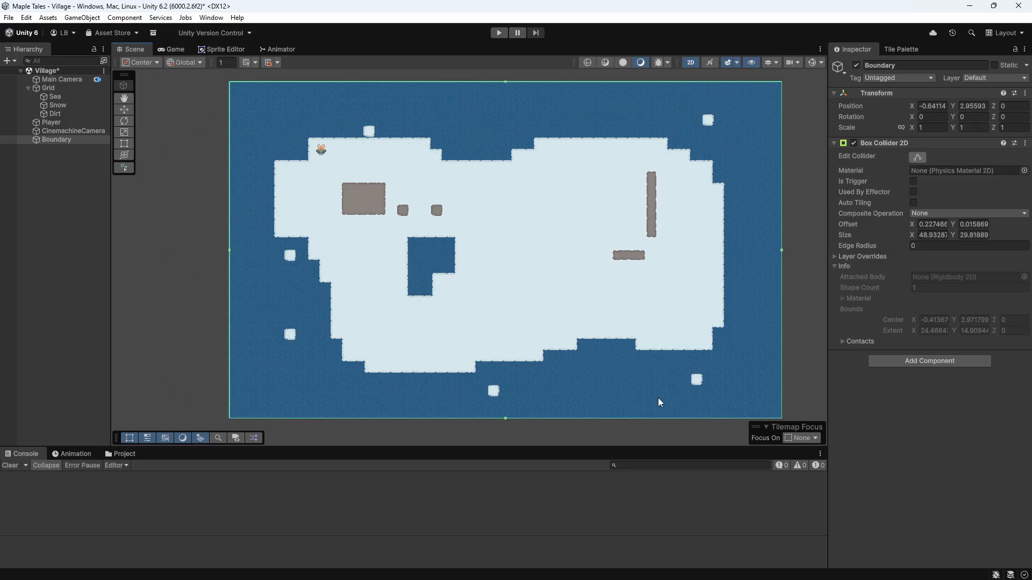
Step: Assign the Boundary object as the Bounding Shape 2D of the CinemachineCamera's Cinemachine Confiner 2D
left_click(60, 133)
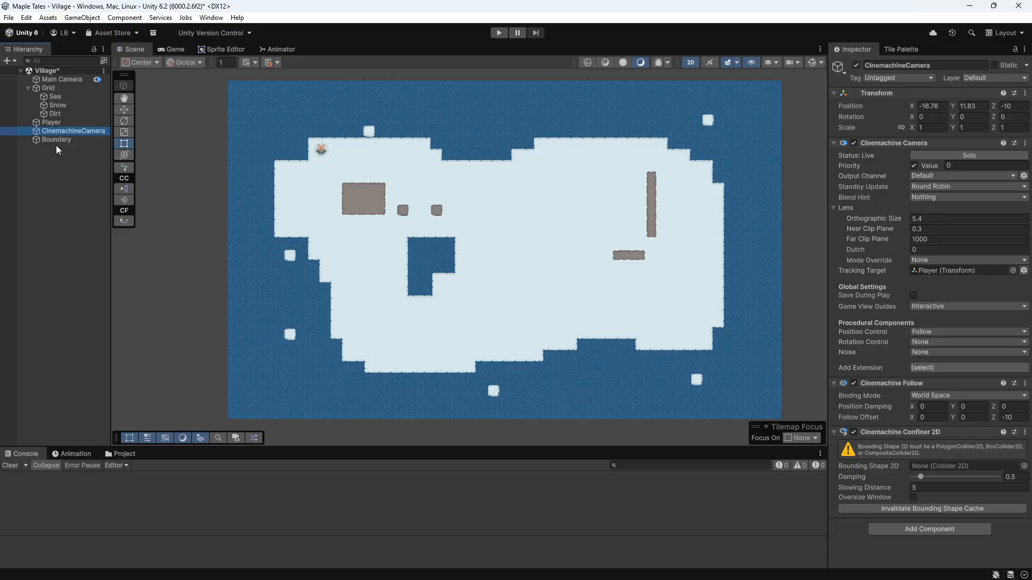
left_click_drag(54, 132, 962, 467)
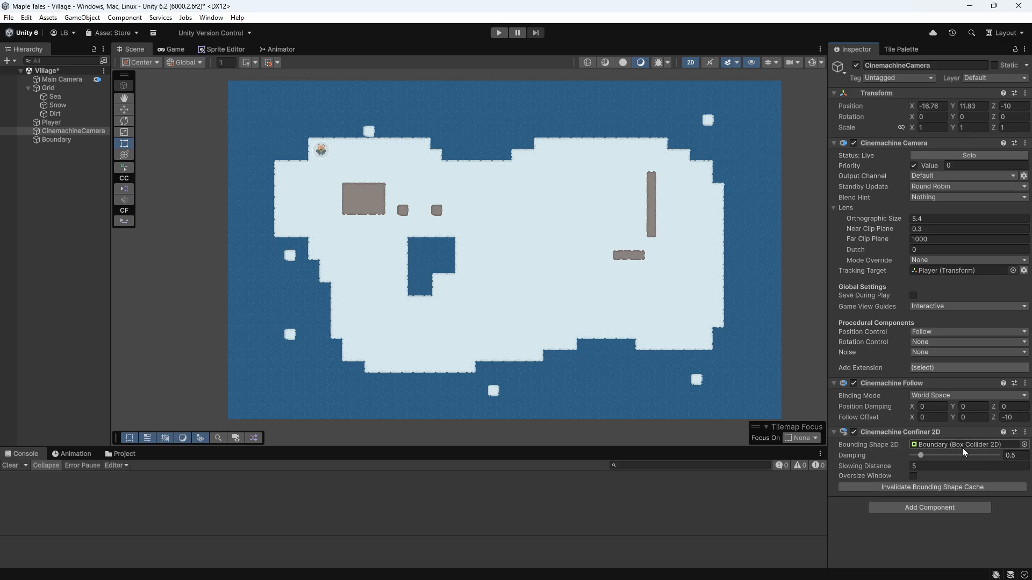
Step: Play the scene and walk the player toward the sea's western edge and back to the large dirt patch to test the camera confinement
left_click(504, 34)
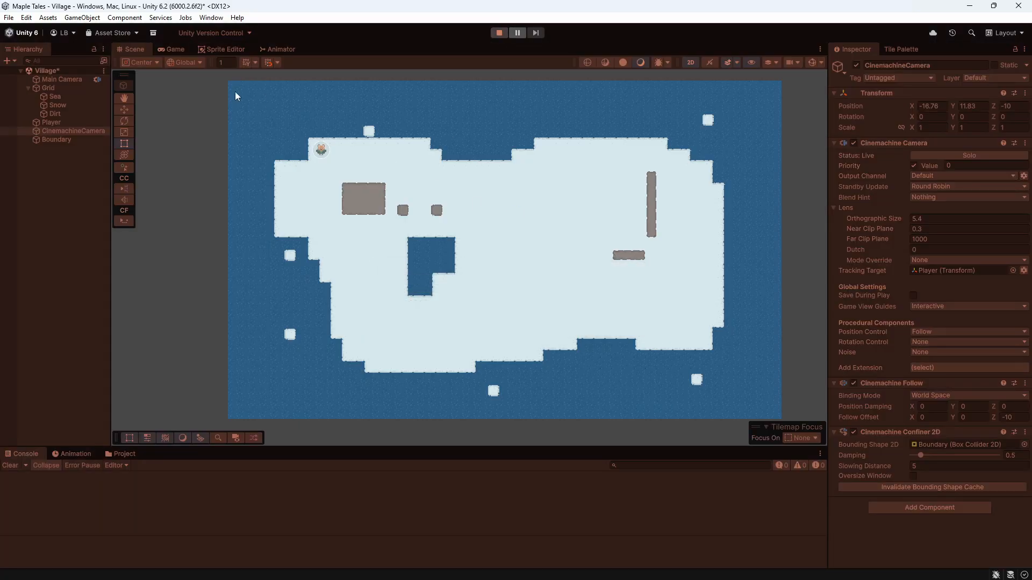
key("a")
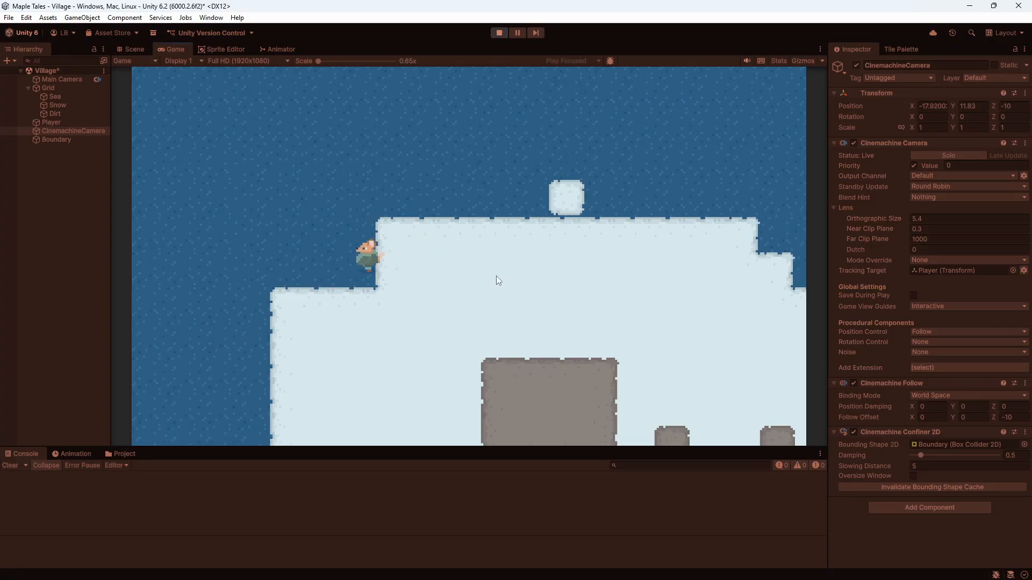
key("d")
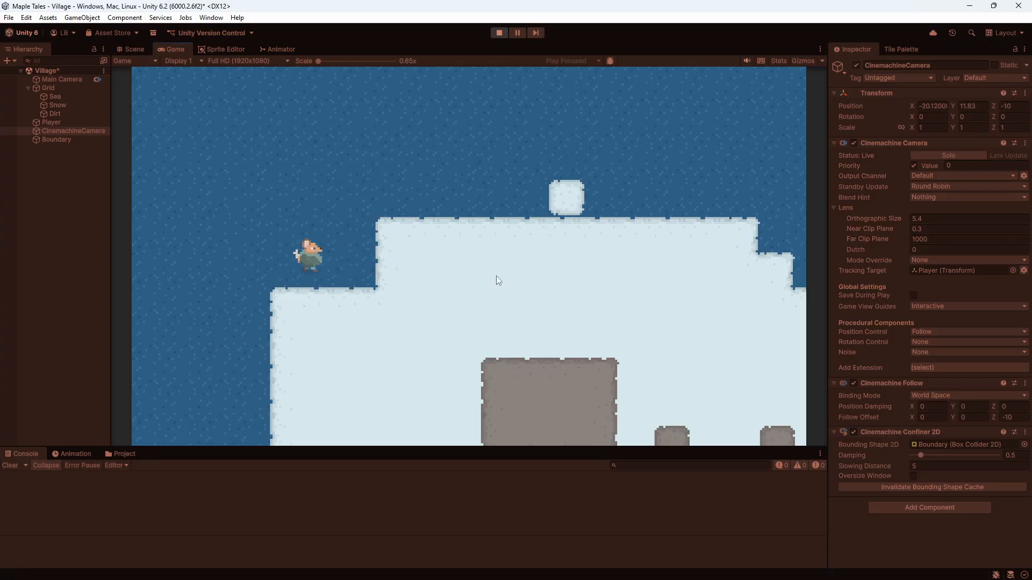
key("s")
key("d")
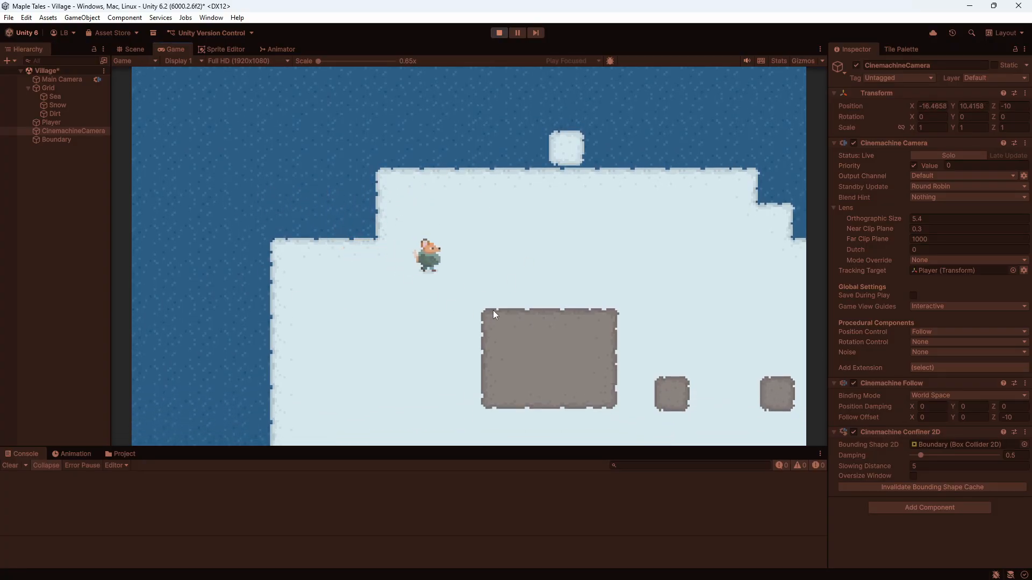
key("s")
key("w")
key("a")
key("s")
key("s")
key("a")
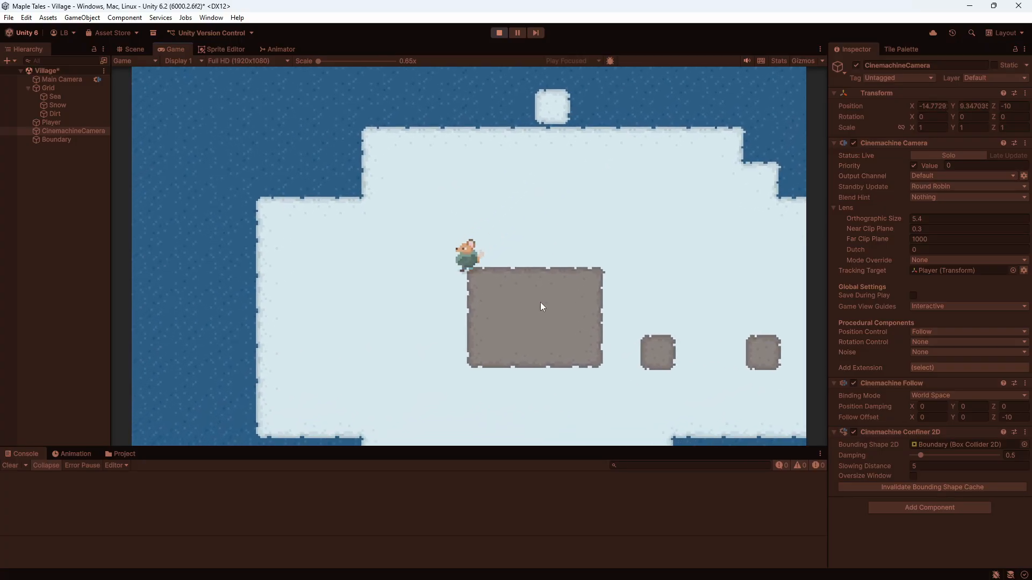
Step: Walk the player around the dirt patches and over to the western shore to check the camera's damping near the boundary, ending the play test
key("a")
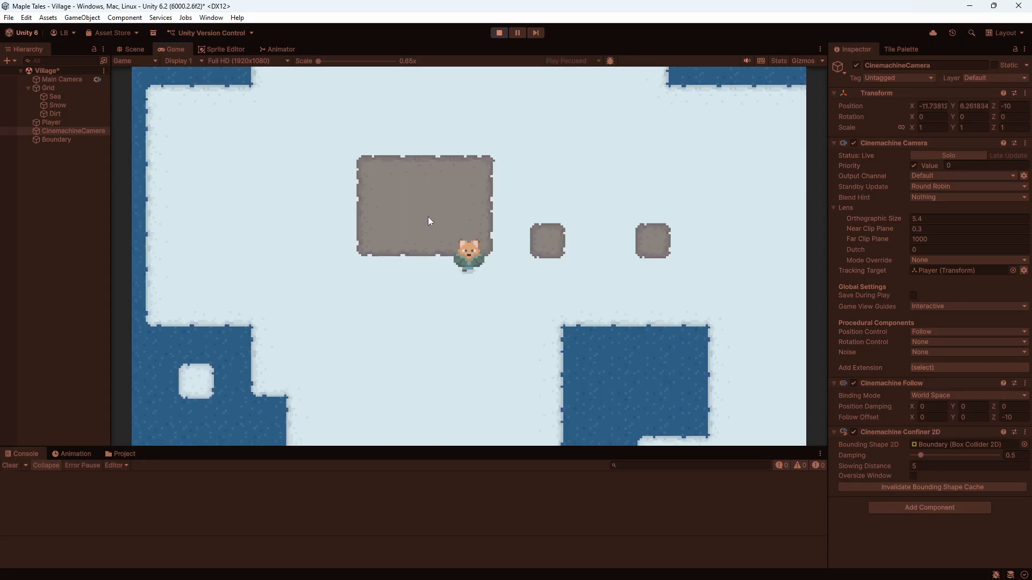
key("s")
key("d")
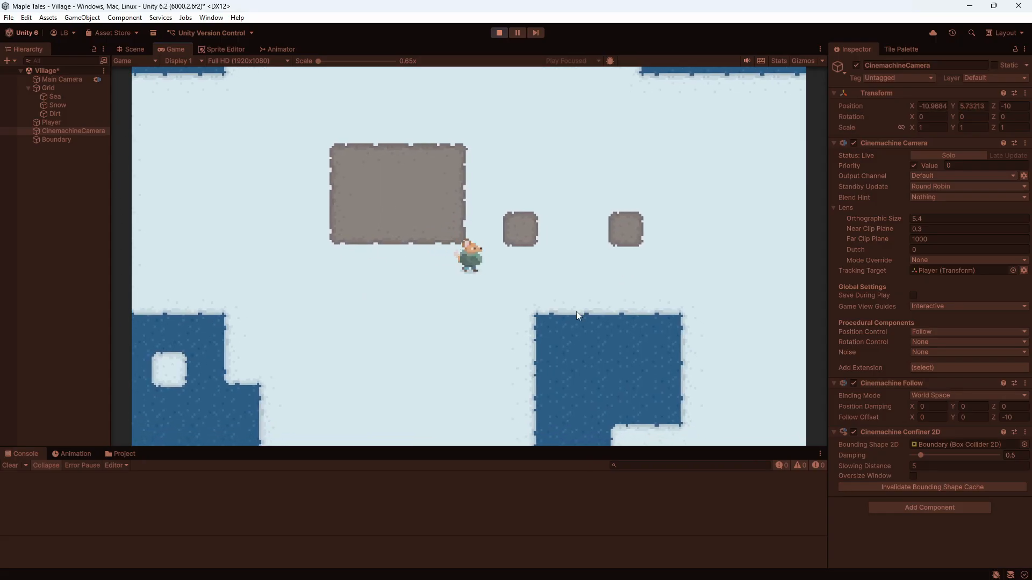
key("w")
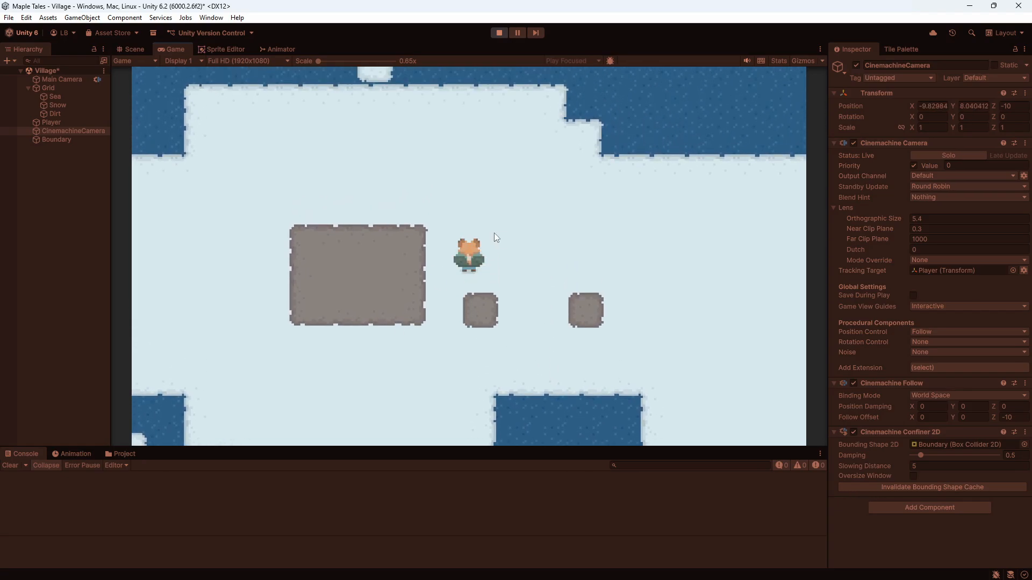
key("s")
key("a")
key("a")
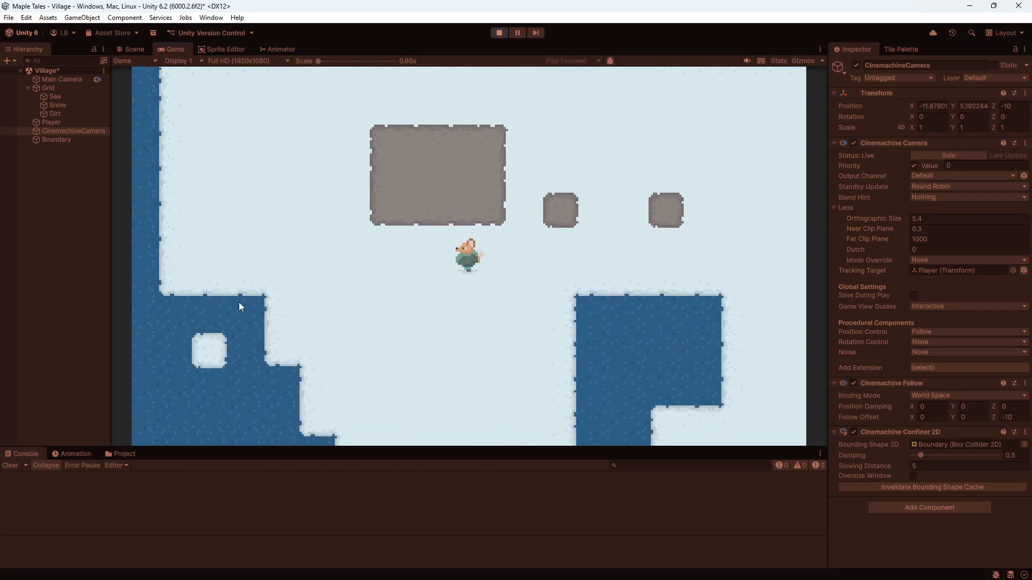
key("a")
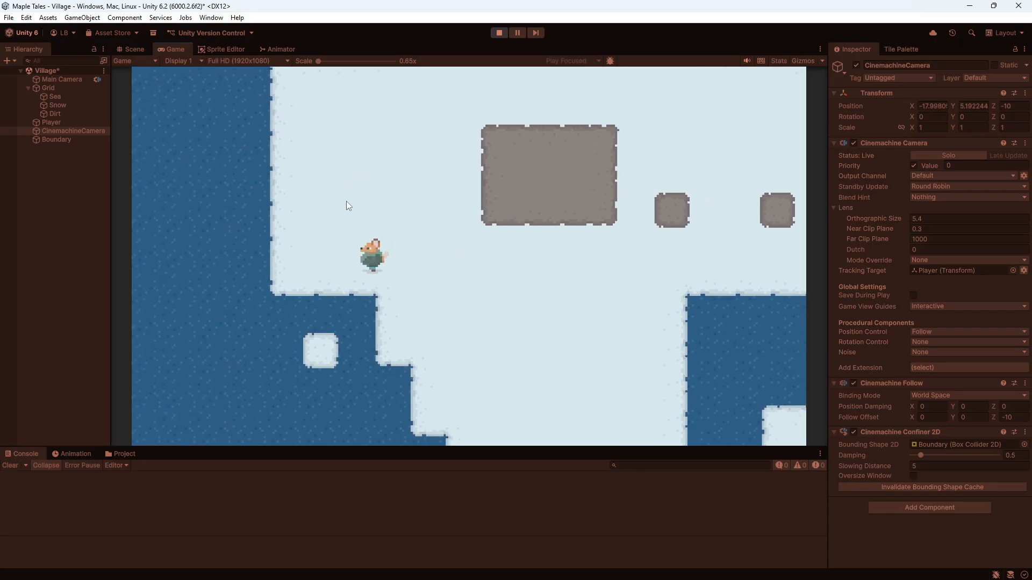
key("d")
key("d")
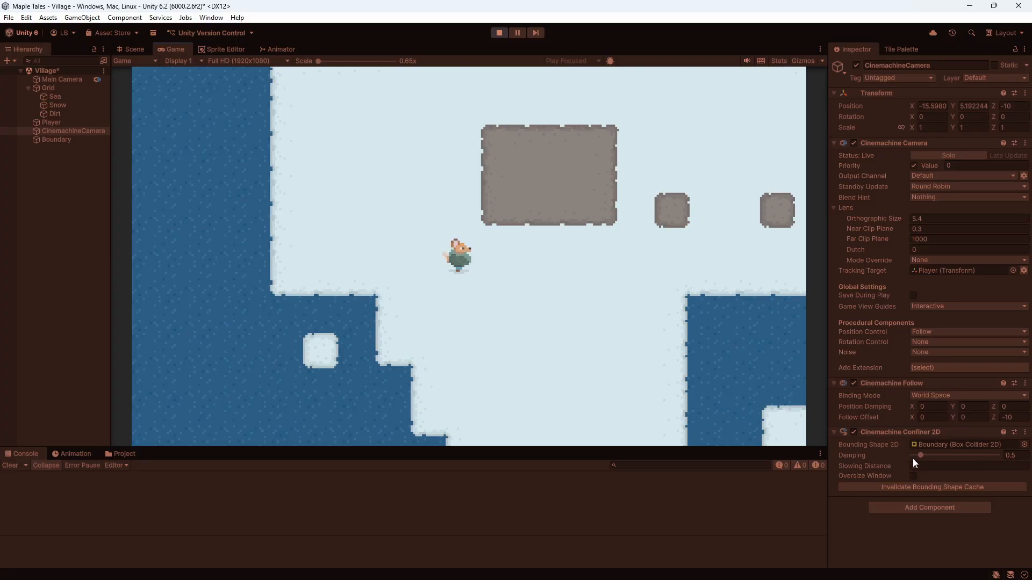
left_click(494, 34)
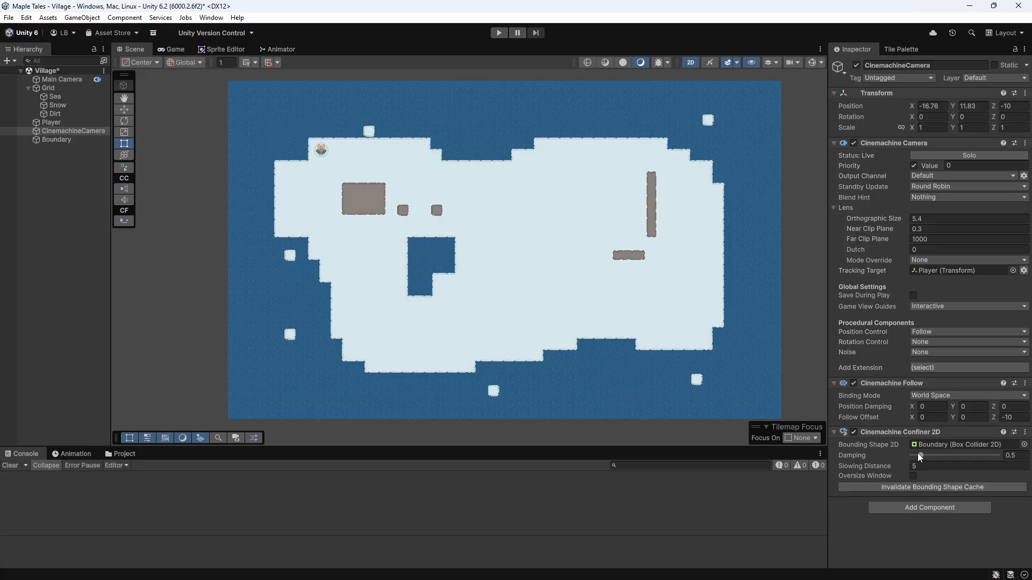
Step: Set both Damping and Slowing Distance of the CinemachineCamera's Cinemachine Confiner 2D to 0
left_click_drag(922, 455, 908, 455)
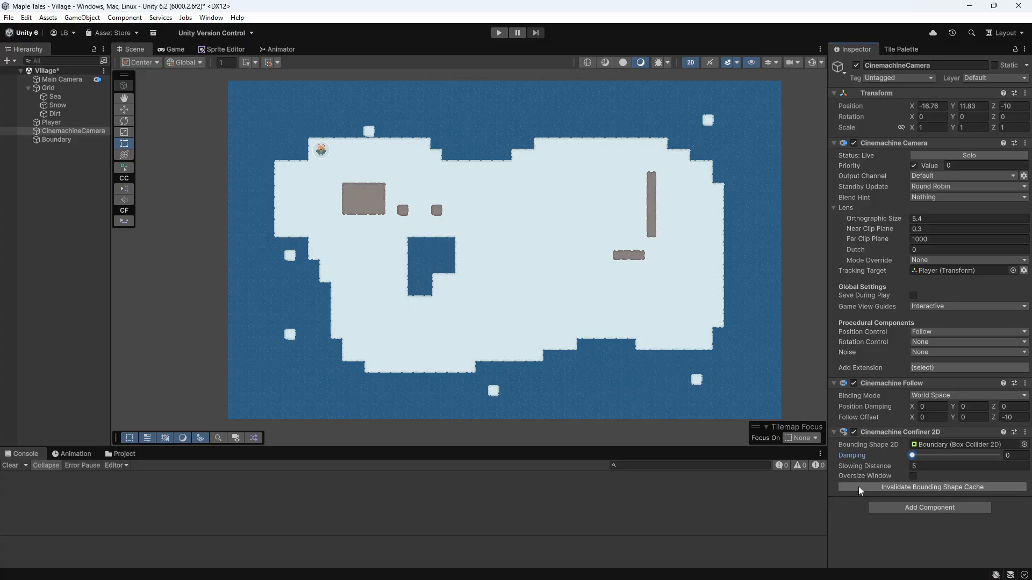
left_click(920, 466)
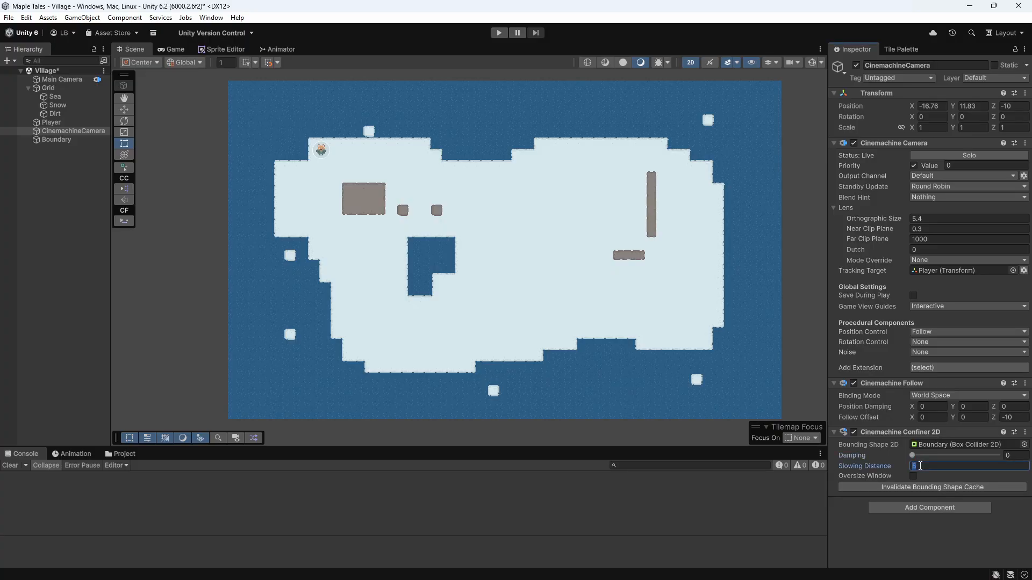
type("0")
Step: Play-test the undamped confiner by walking the player to the western snow edge and back up above the large dirt patch
left_click(499, 33)
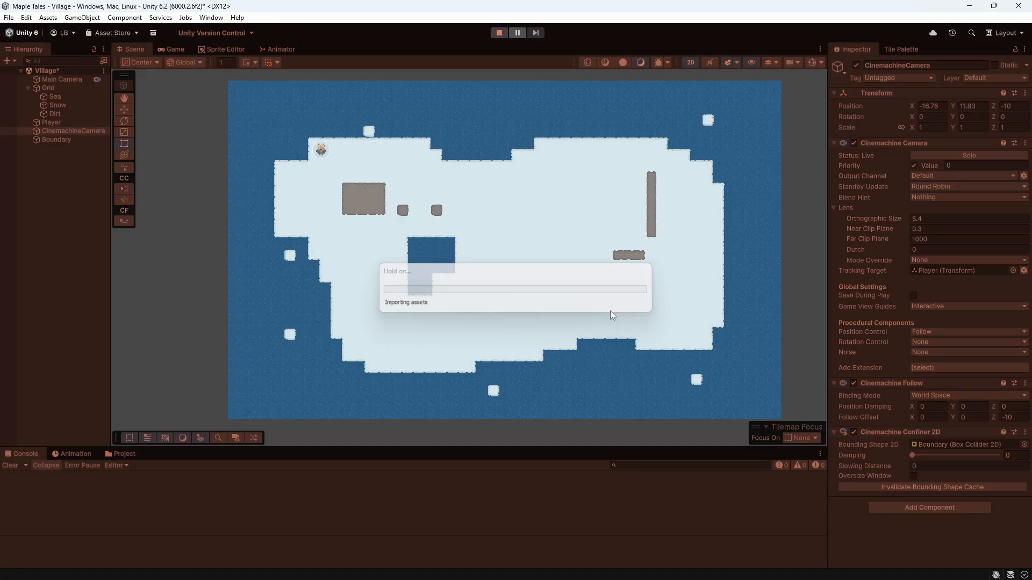
key("d")
key("s")
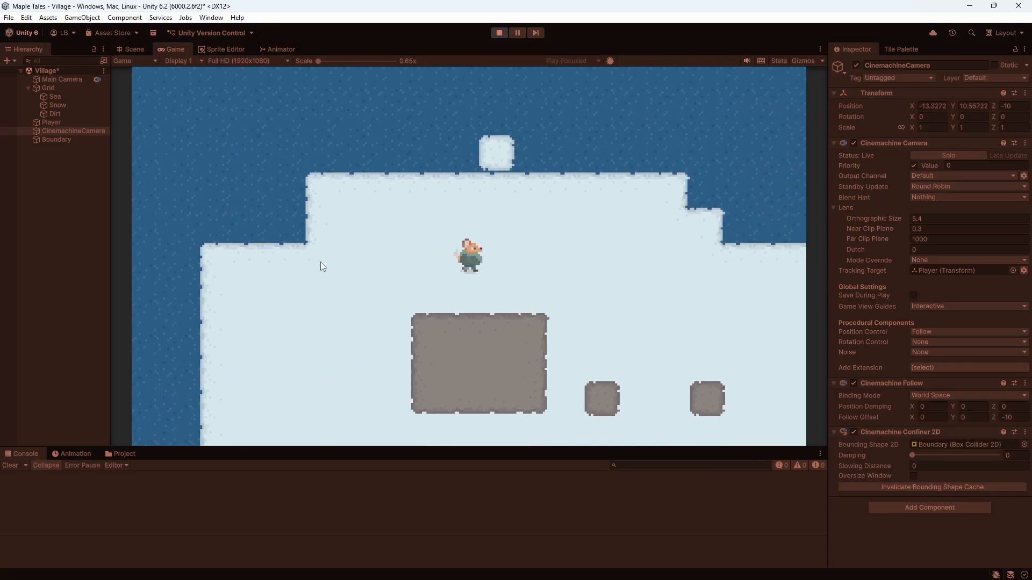
key("a")
key("a")
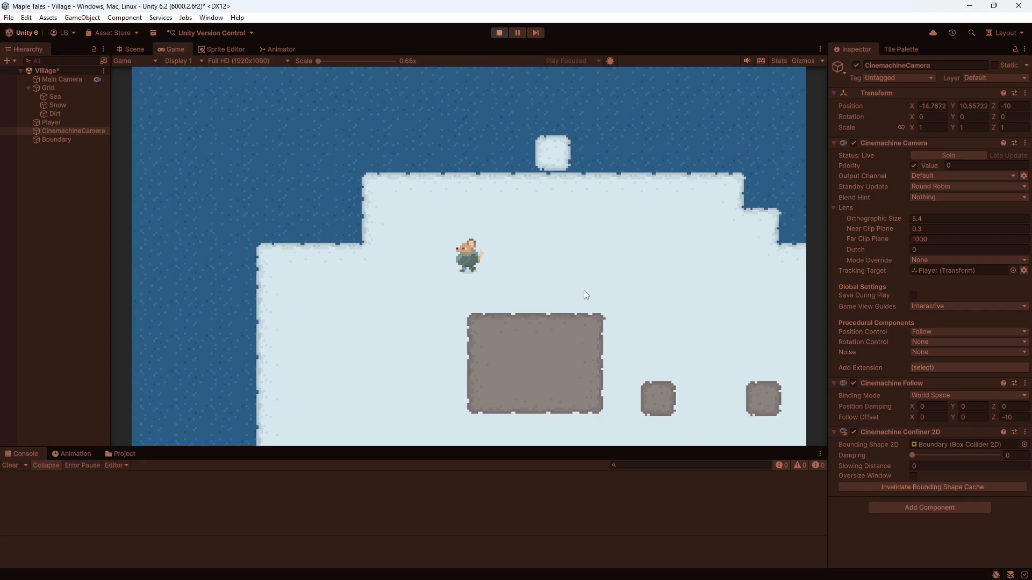
key("a")
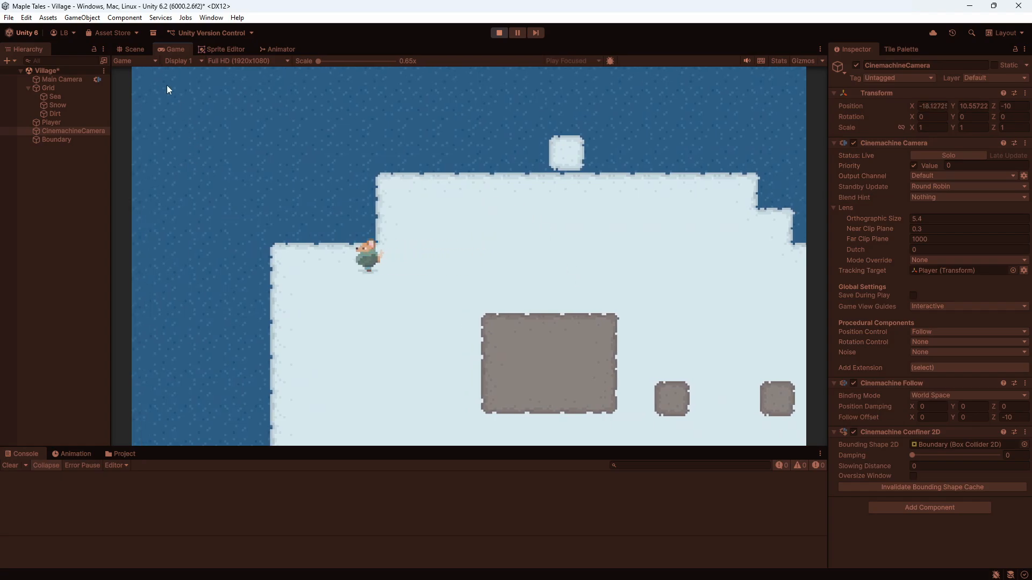
key("s")
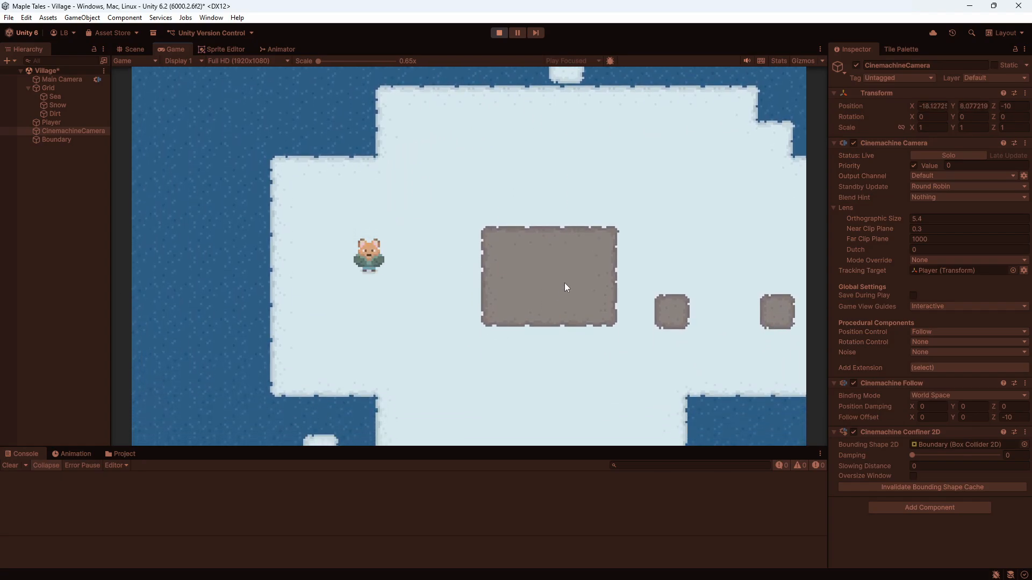
key("d")
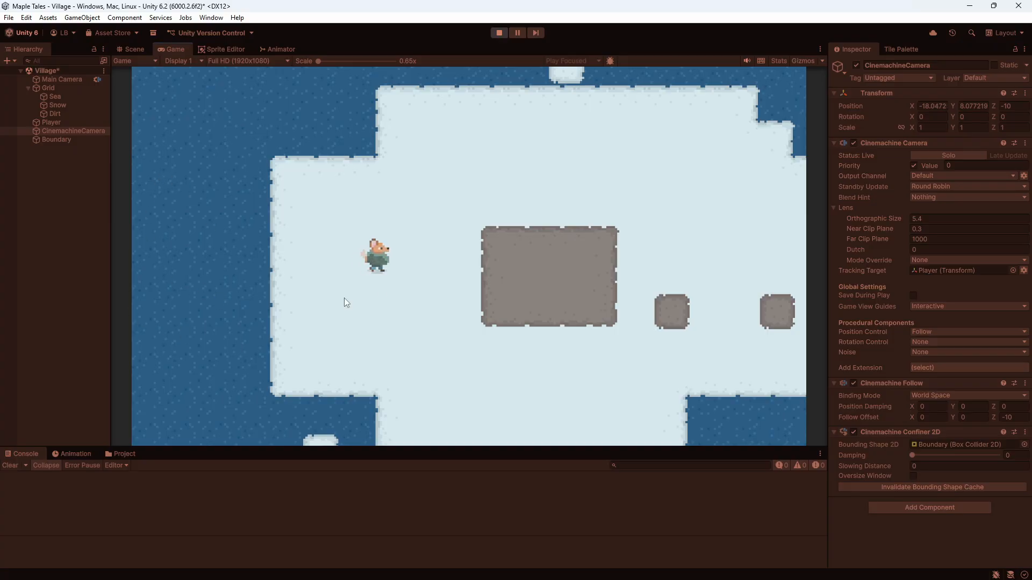
key("w")
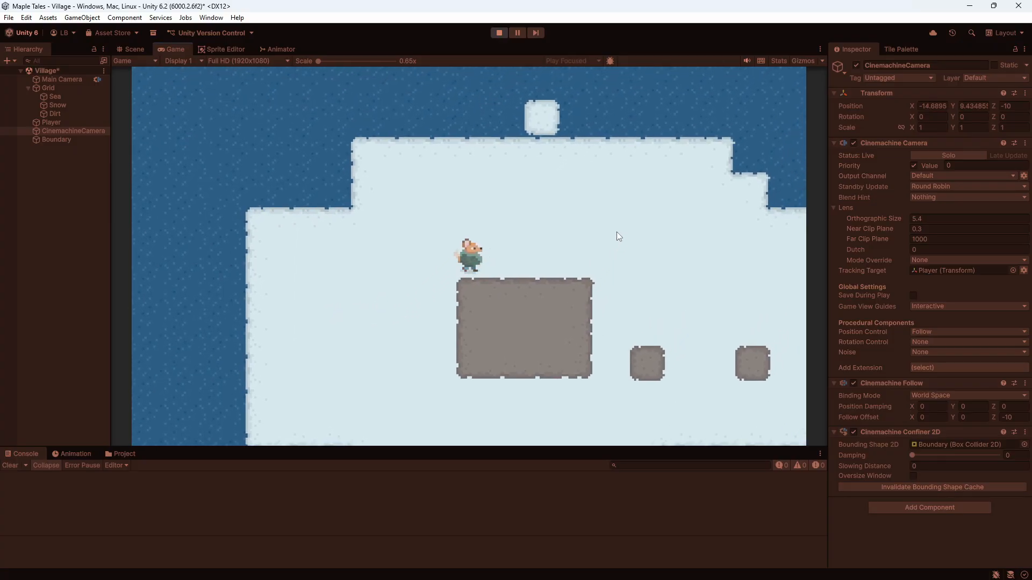
key("w")
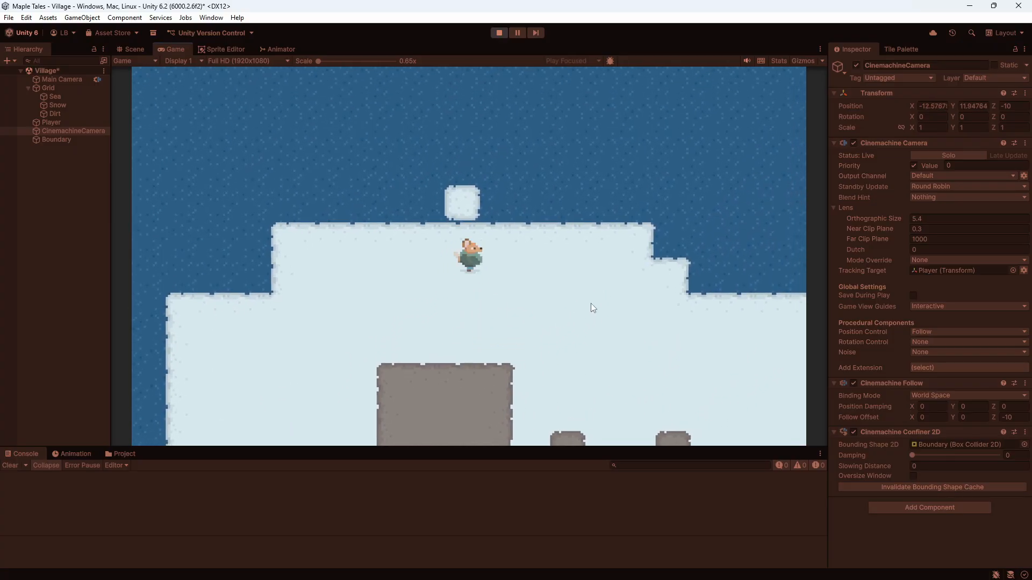
key("ctrl+p")
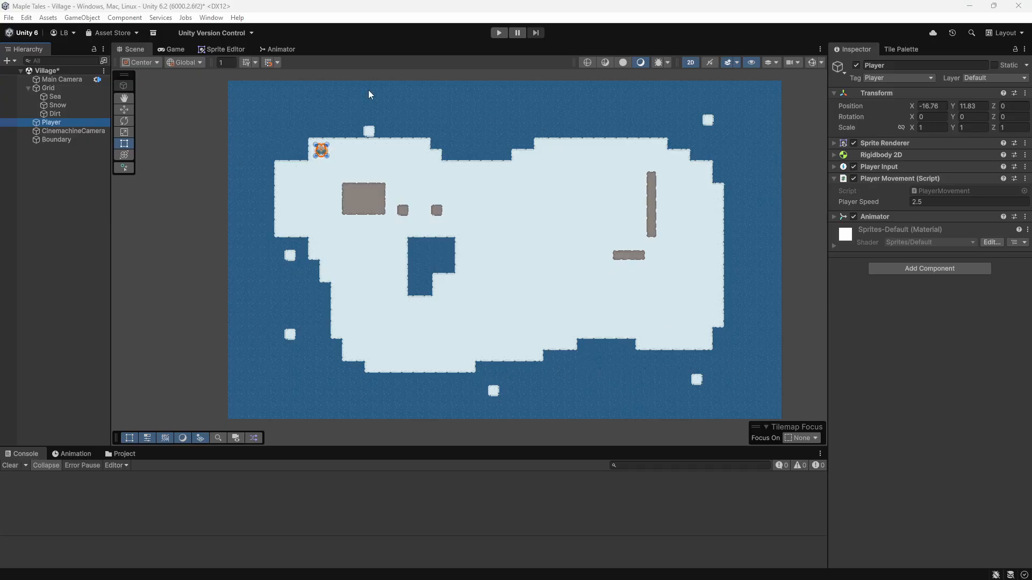
Step: Select the Boundary object and run a brief play test with its Box Collider 2D still solid to check the player's behaviour
left_click(53, 136)
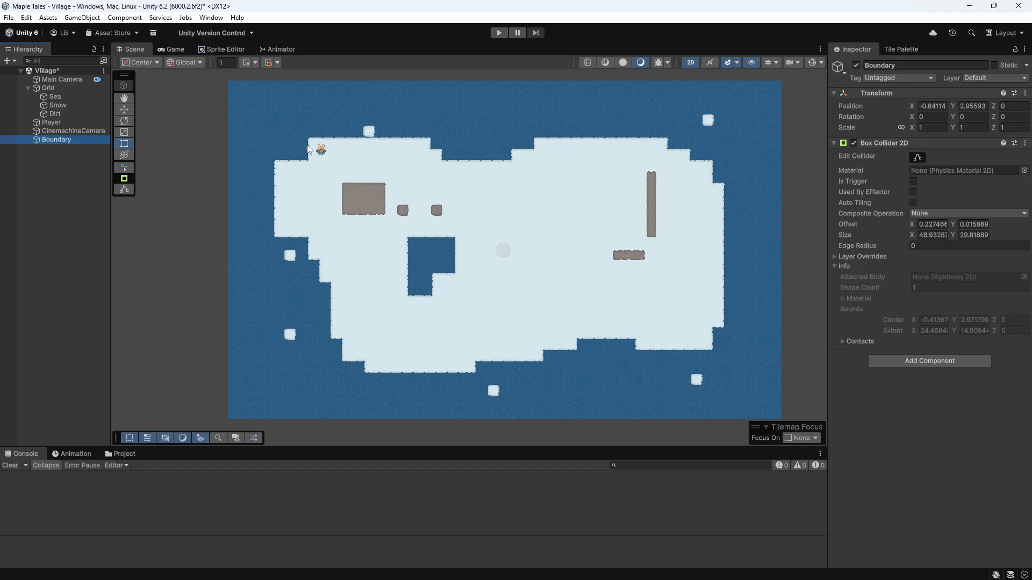
left_click(500, 33)
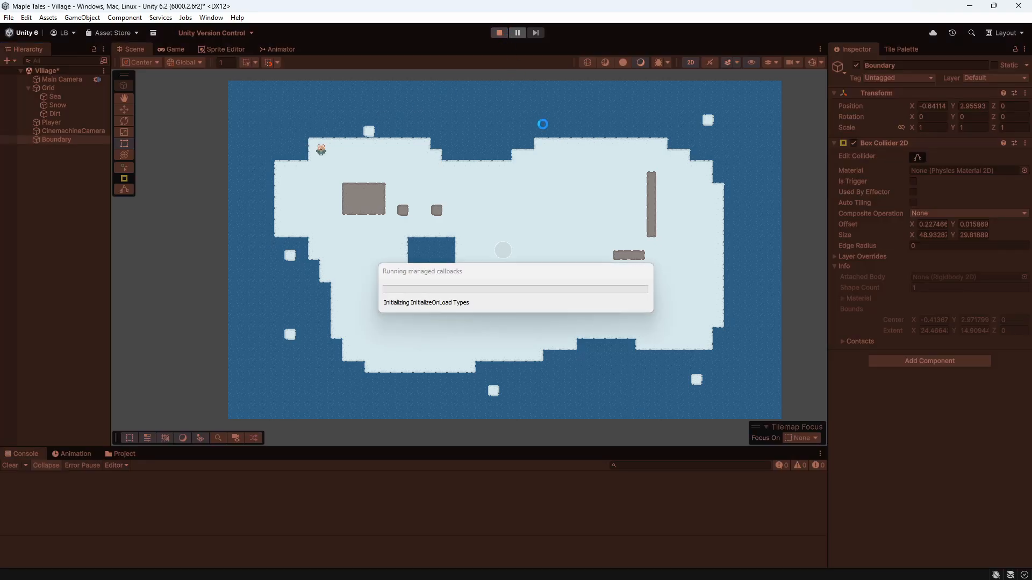
key("a")
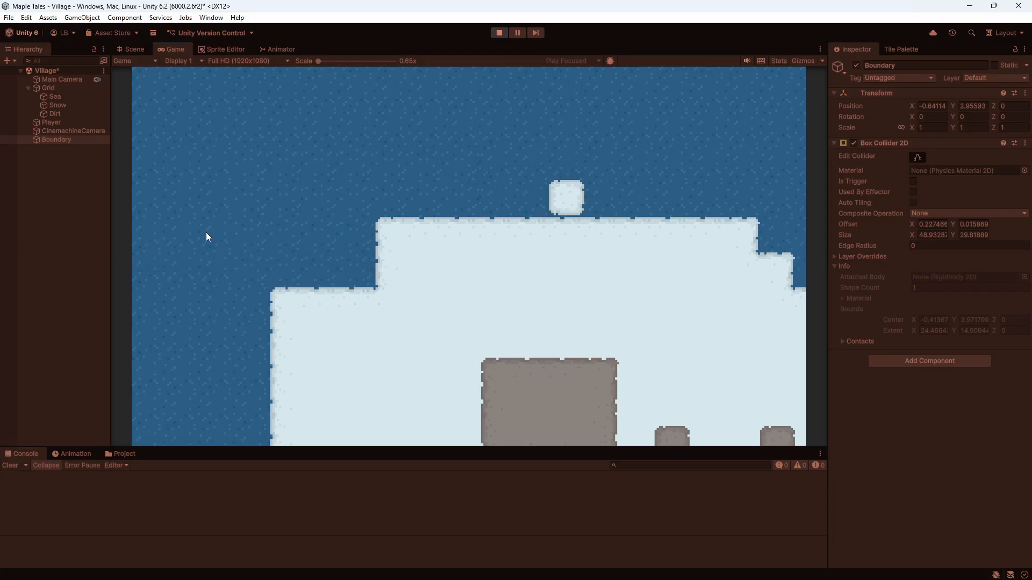
left_click(499, 34)
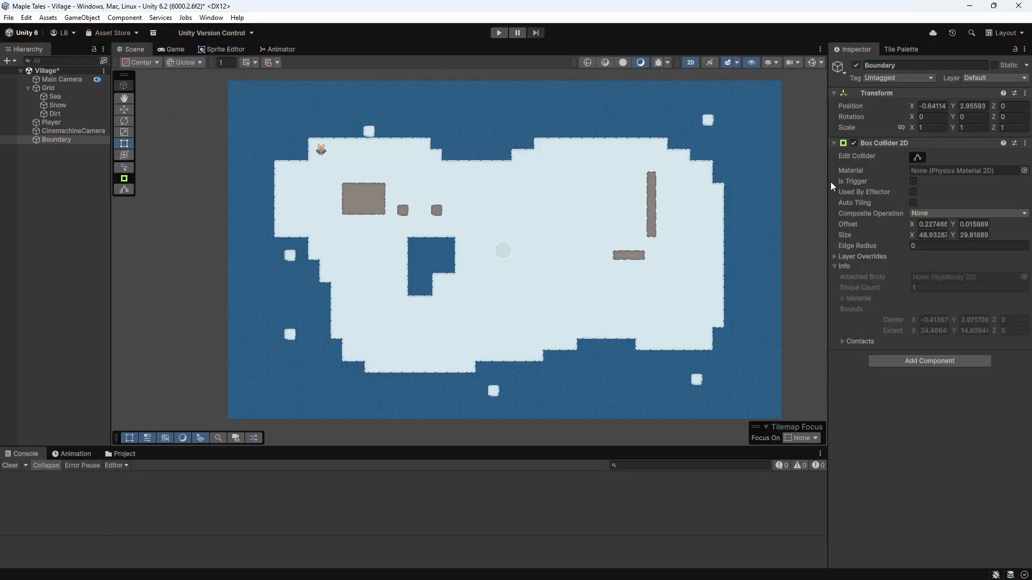
Step: Make the Boundary's Box Collider 2D a trigger and play-test the player's movement around the dirt patches
left_click(913, 182)
left_click(500, 33)
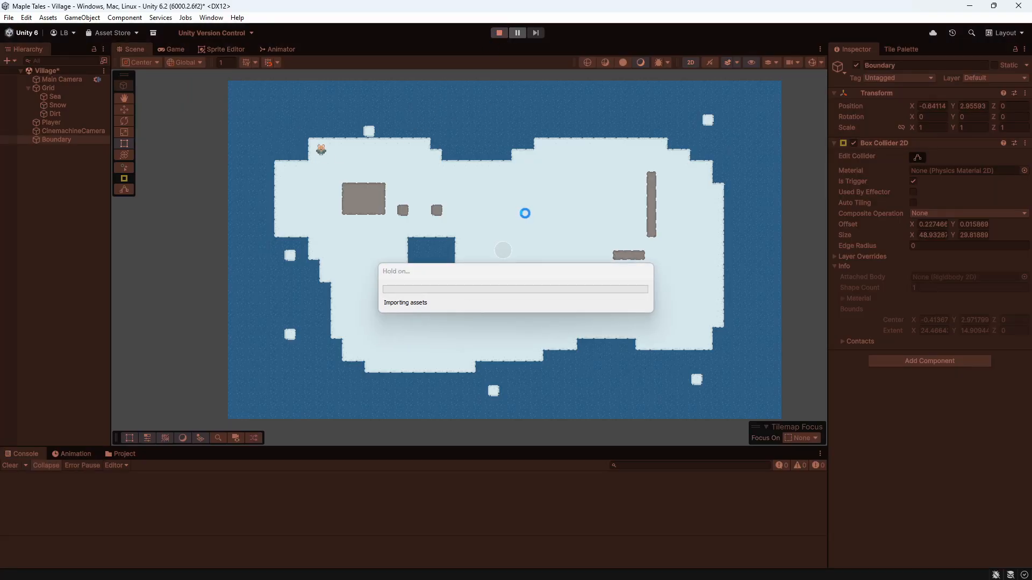
key("d")
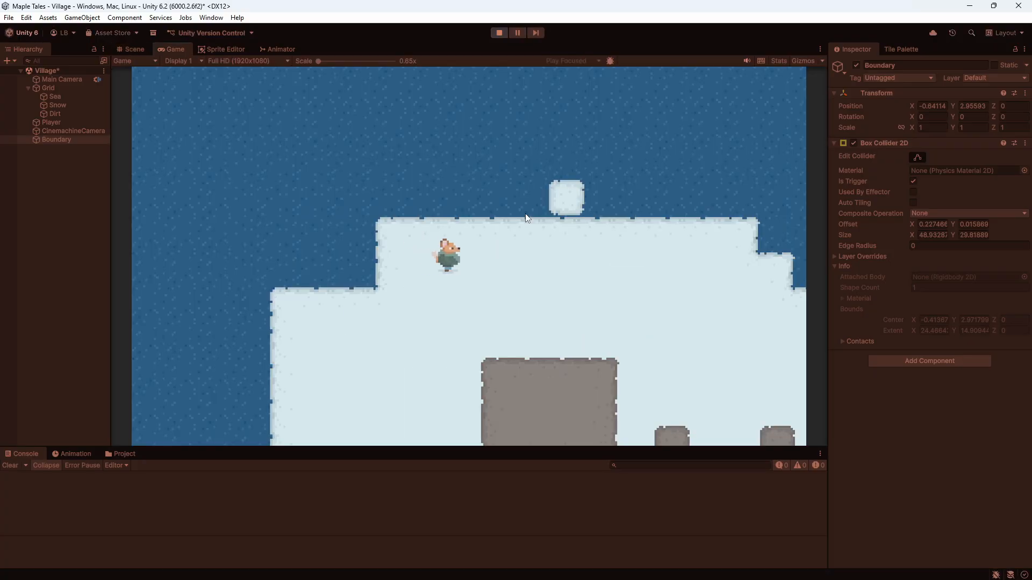
key("s")
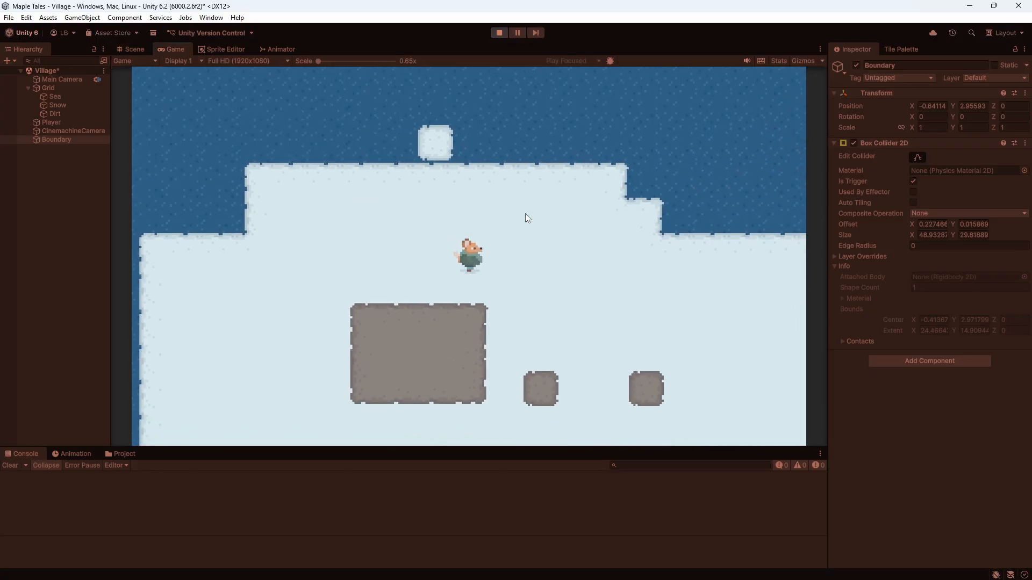
key("a")
key("d")
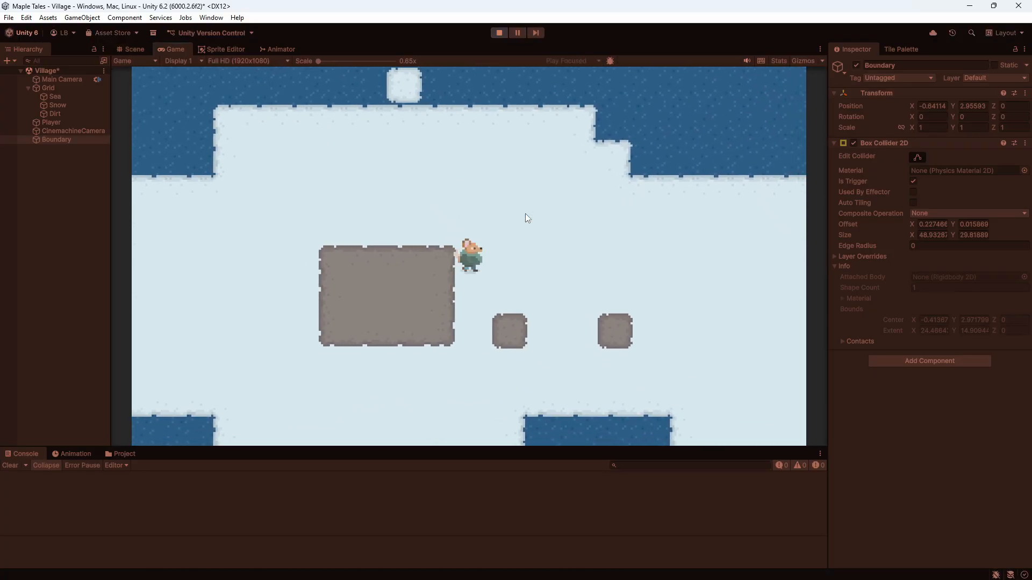
key("s")
key("a")
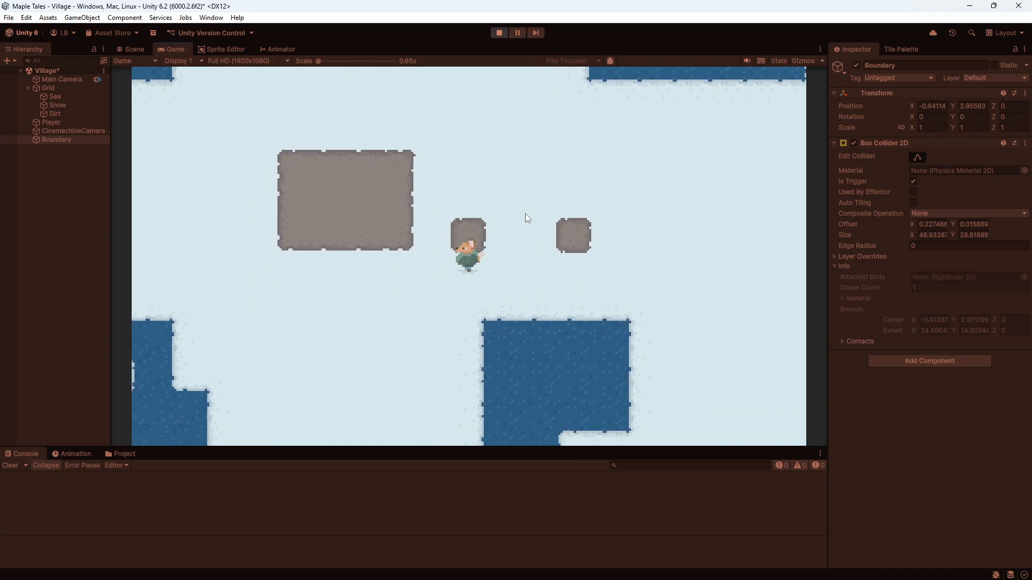
key("w")
key("d")
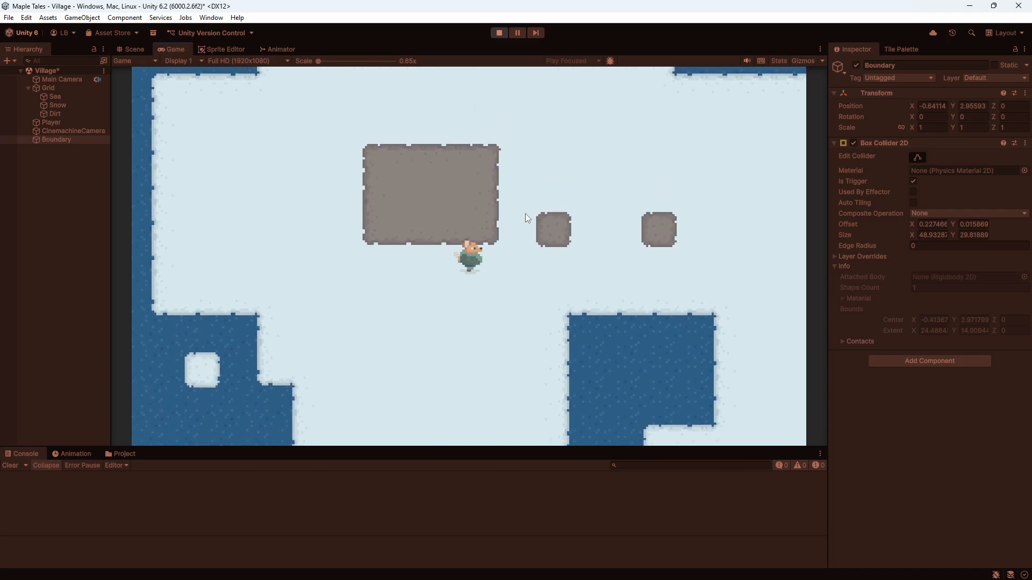
key("s")
key("a")
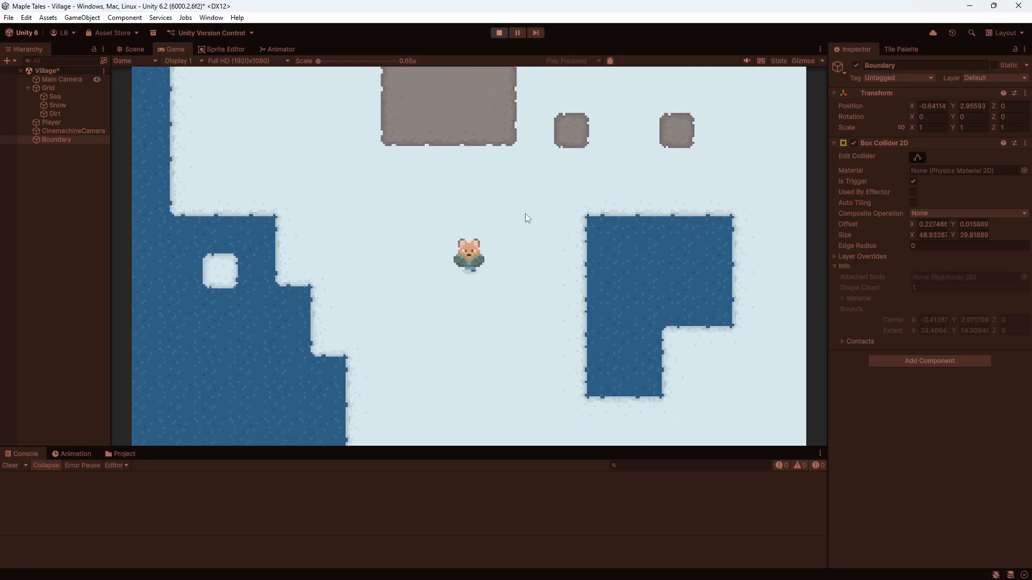
key("ctrl+p")
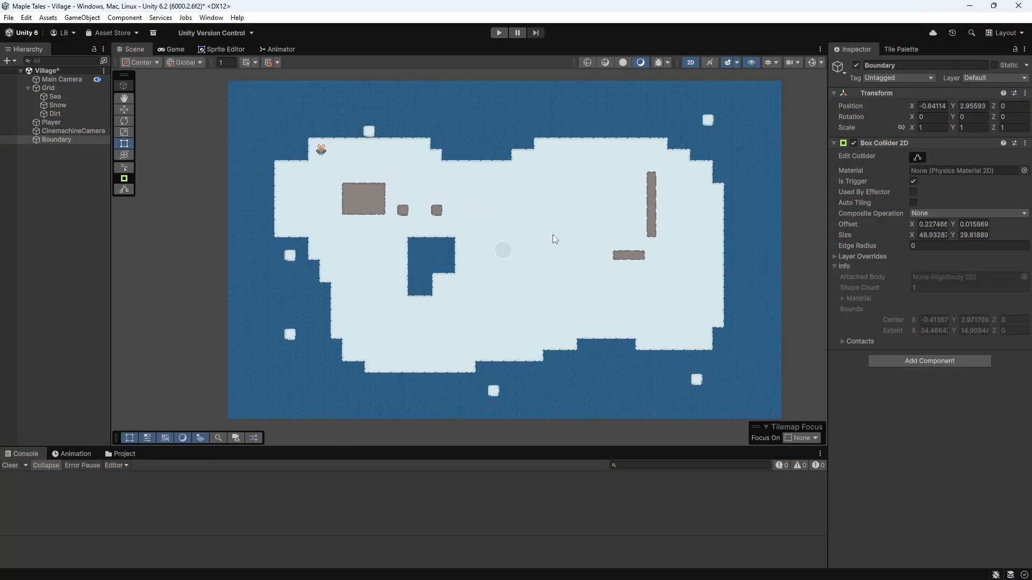
Step: Run the scene once more and walk the player down along the western shore to check the confined camera
key("ctrl+p")
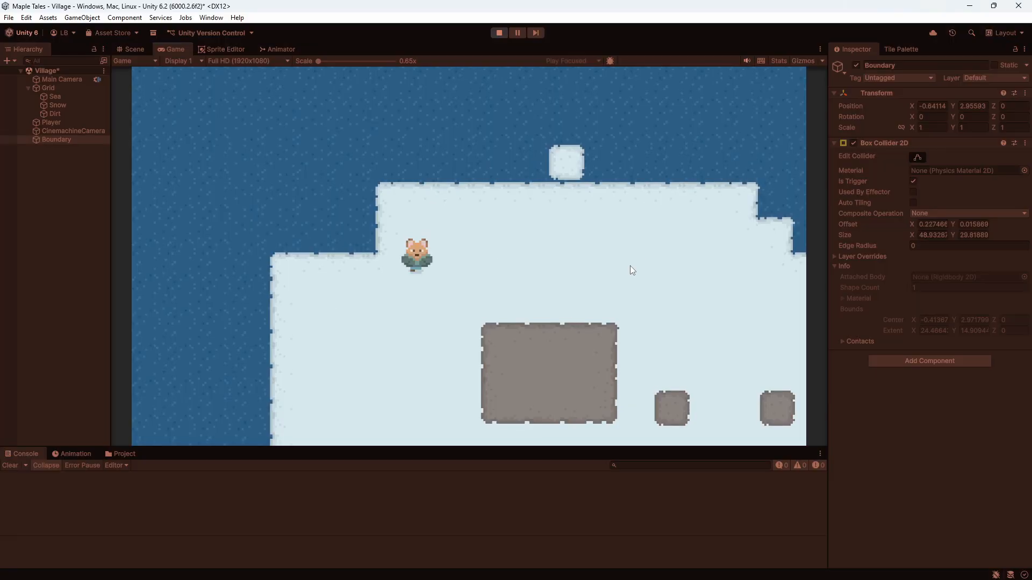
key("s")
key("a")
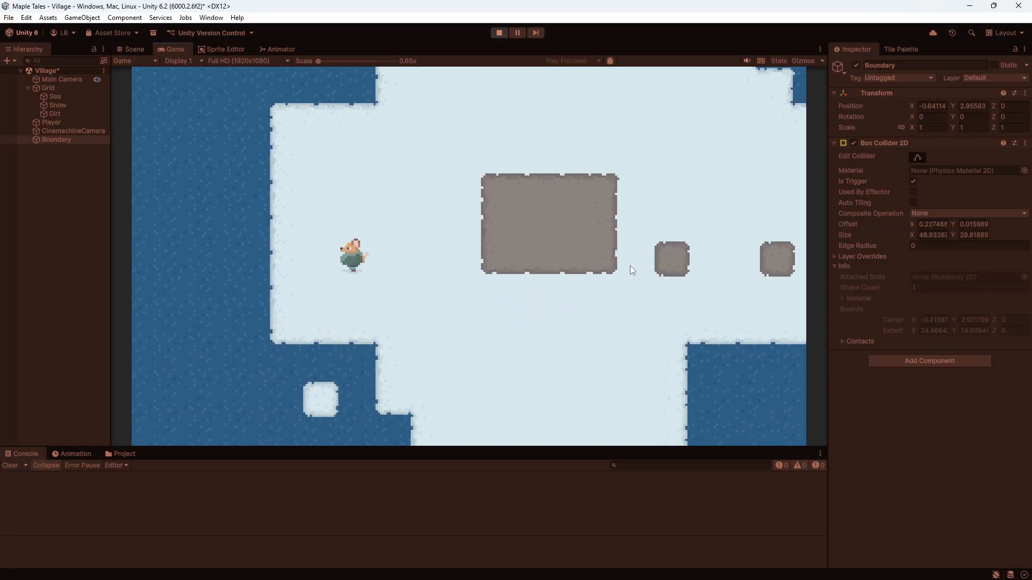
key("d")
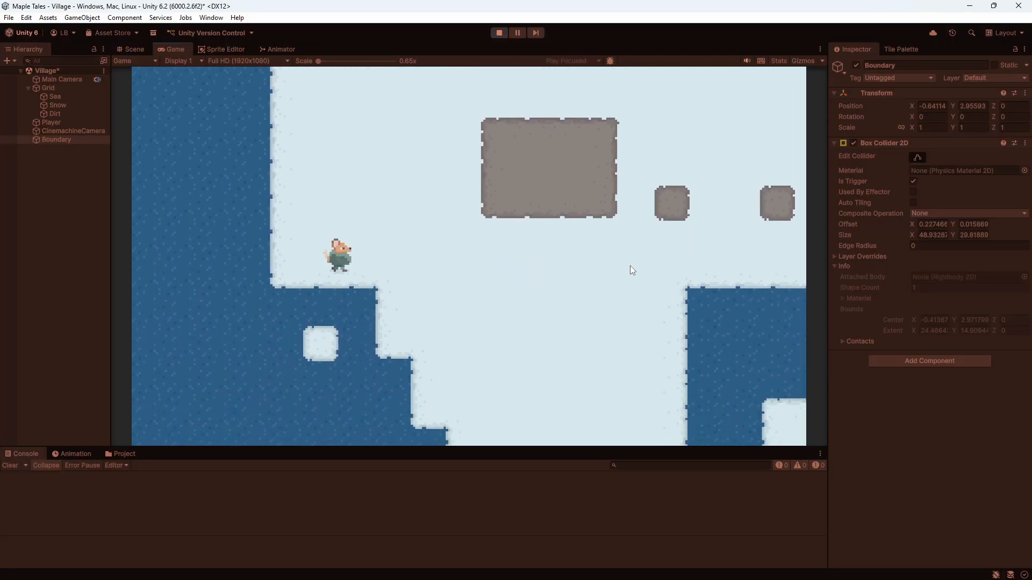